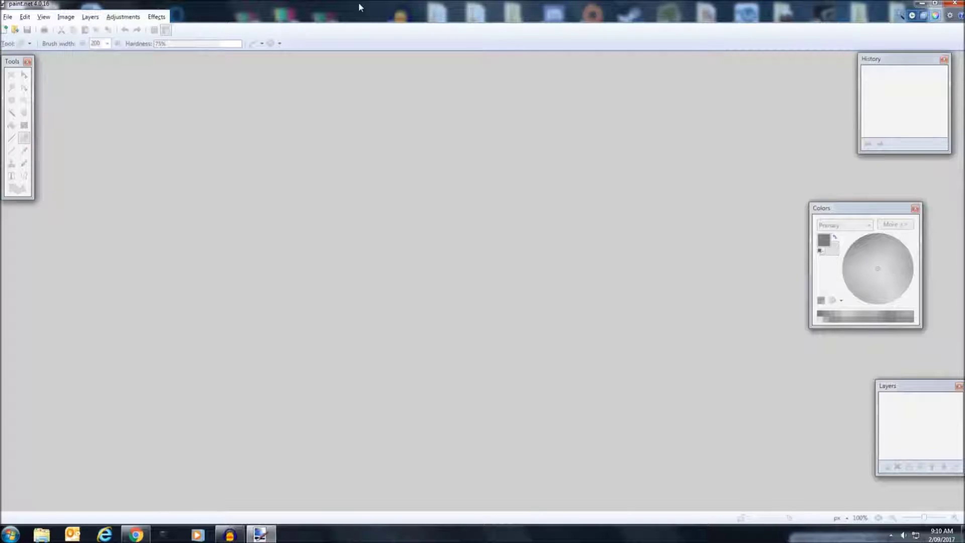
Create a new blank image 800 pixels wide and 800 pixels high.
click(64, 18)
click(8, 17)
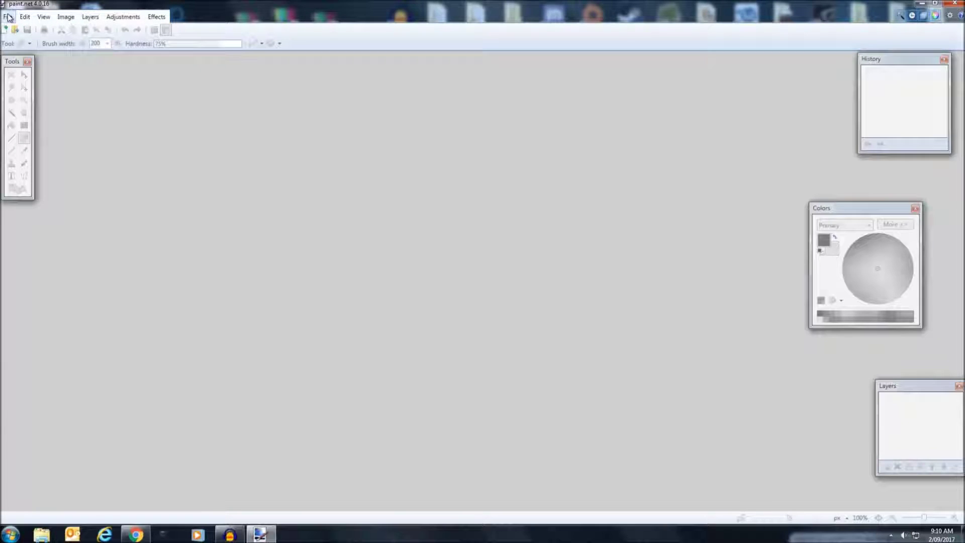
click(15, 30)
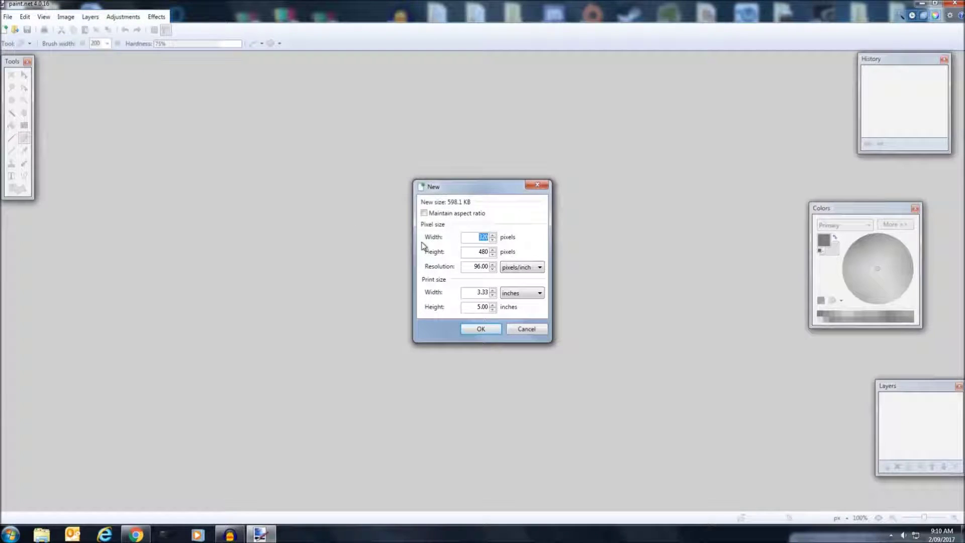
text(800)
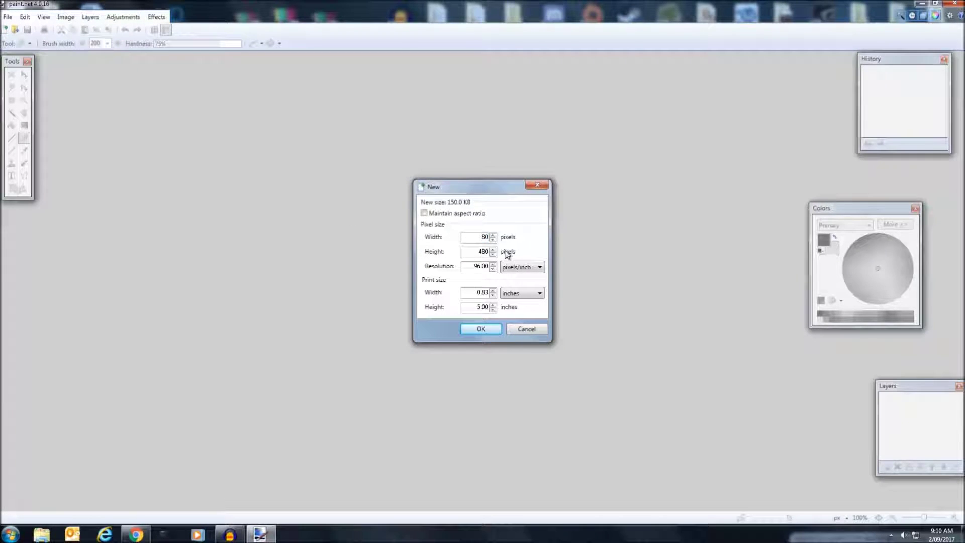
click(481, 329)
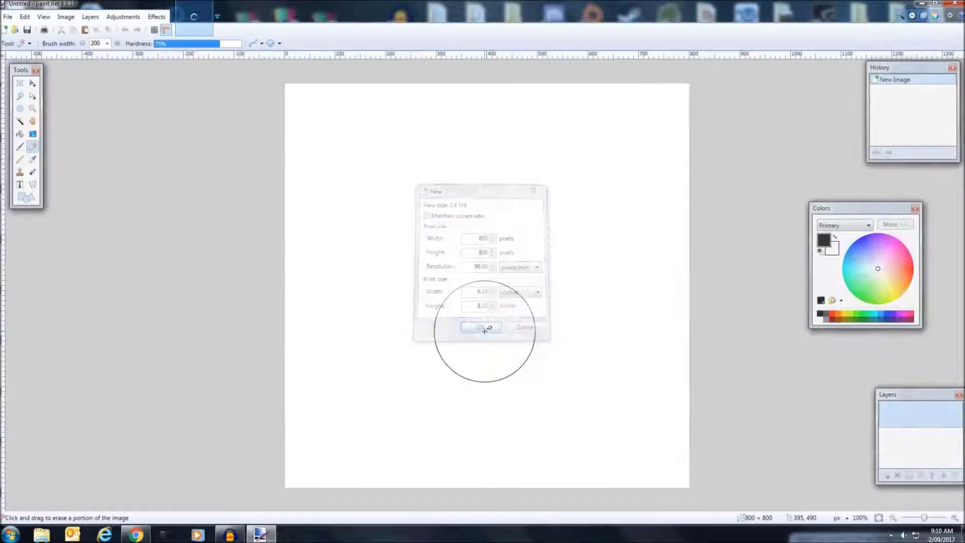
Add a new layer and place the letter "z" near the canvas centre in the Eras Bold ITC font.
click(886, 476)
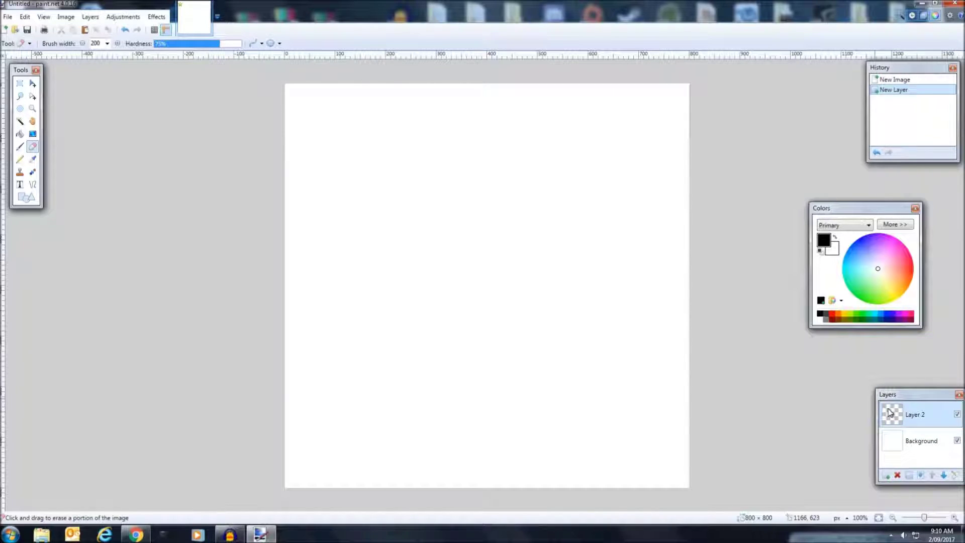
click(20, 185)
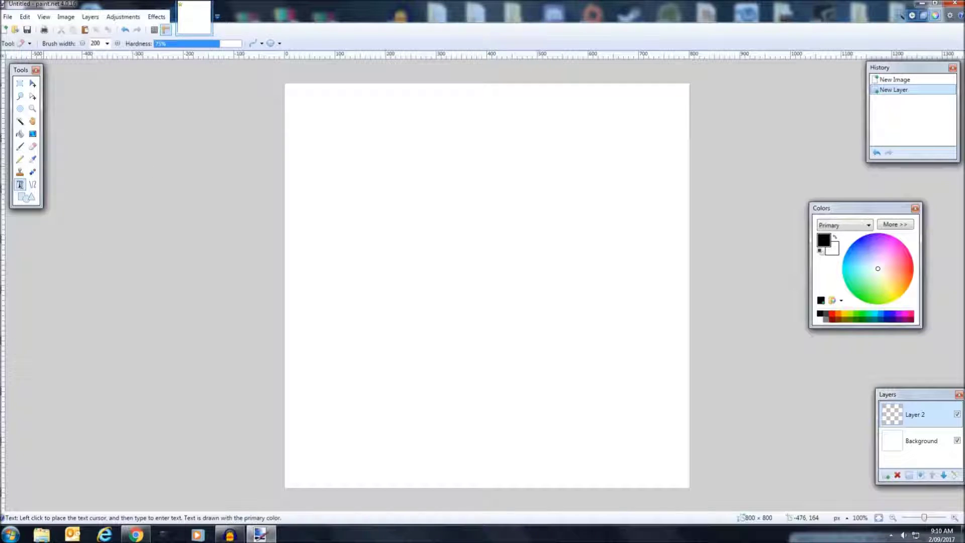
click(124, 44)
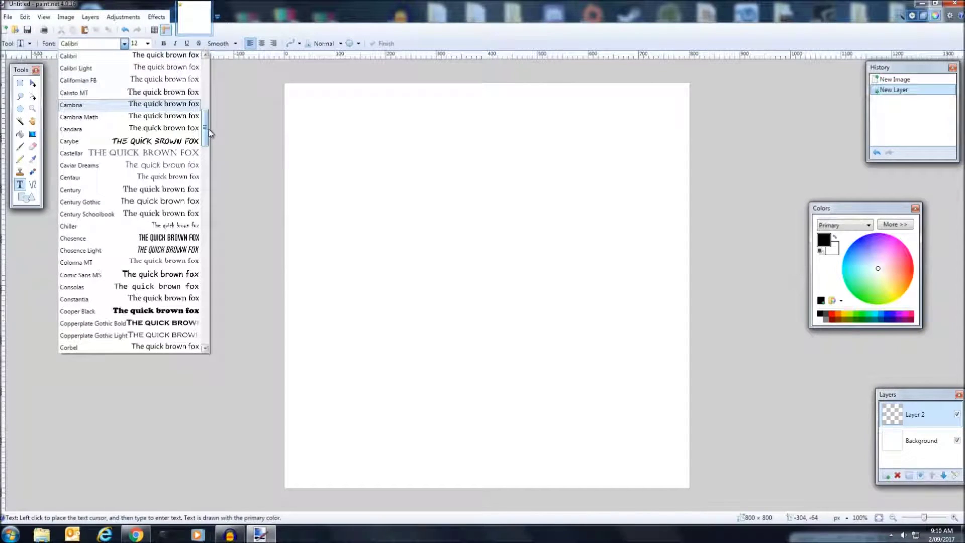
drag(207, 130, 211, 149)
scroll(211, 149, down, 2)
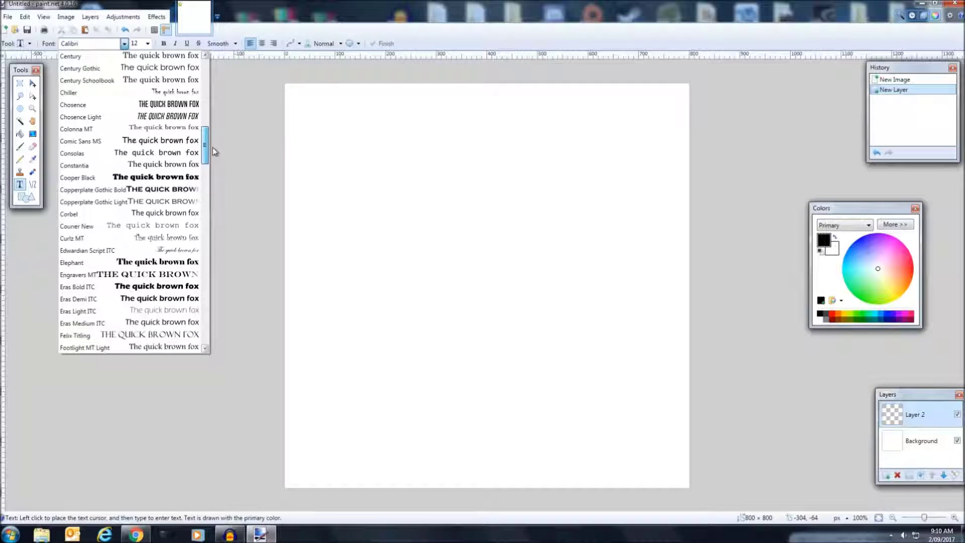
click(165, 217)
click(438, 258)
text(z)
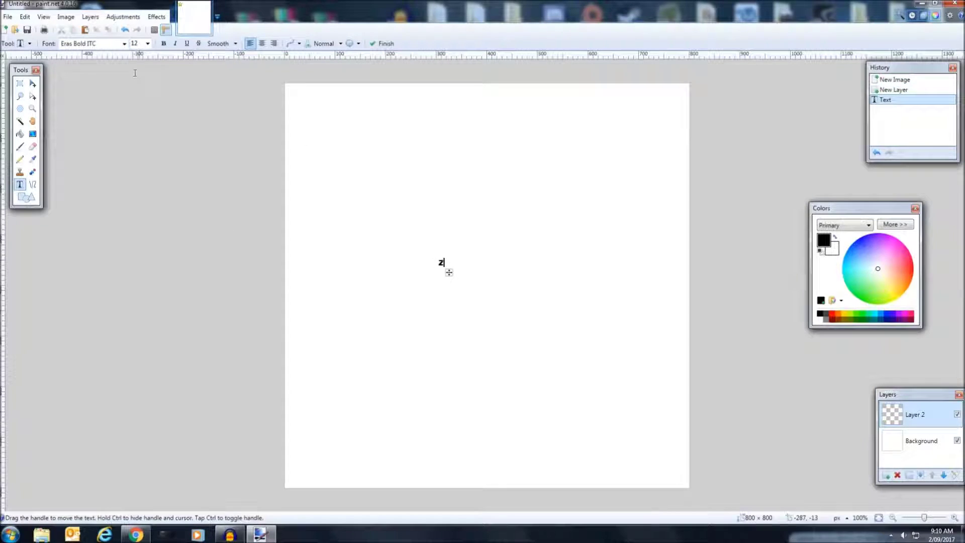
Enlarge the letter to size 288 and change its font to Pat PaCool.
click(132, 44)
click(141, 209)
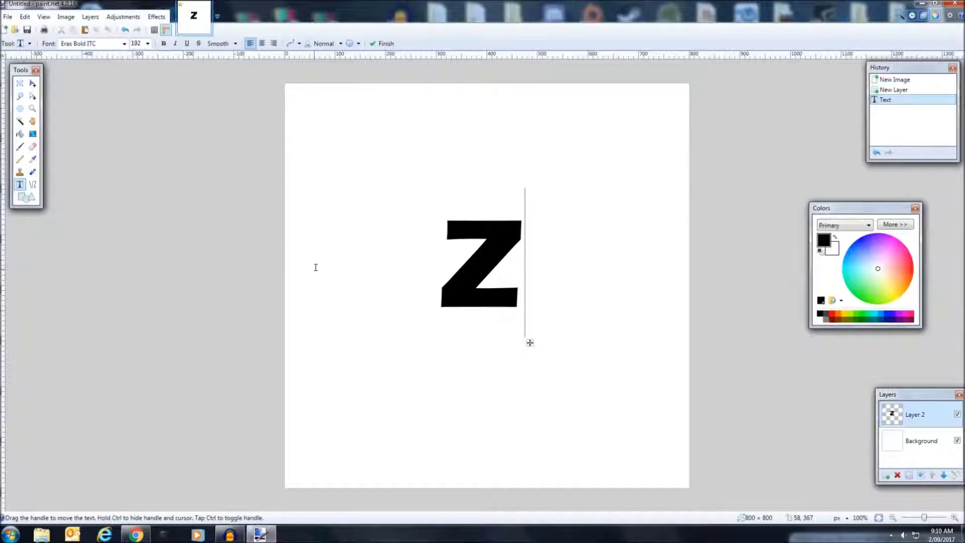
click(148, 43)
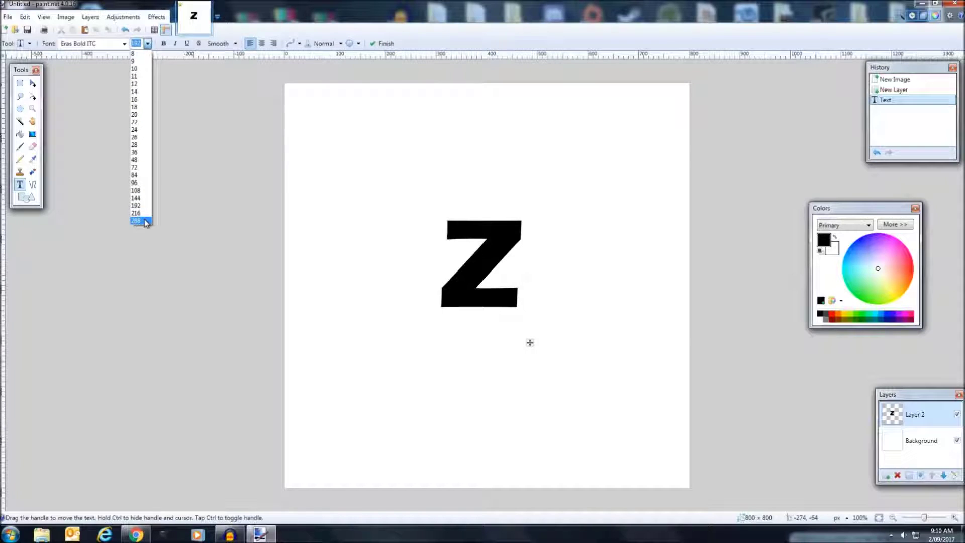
click(135, 220)
click(124, 43)
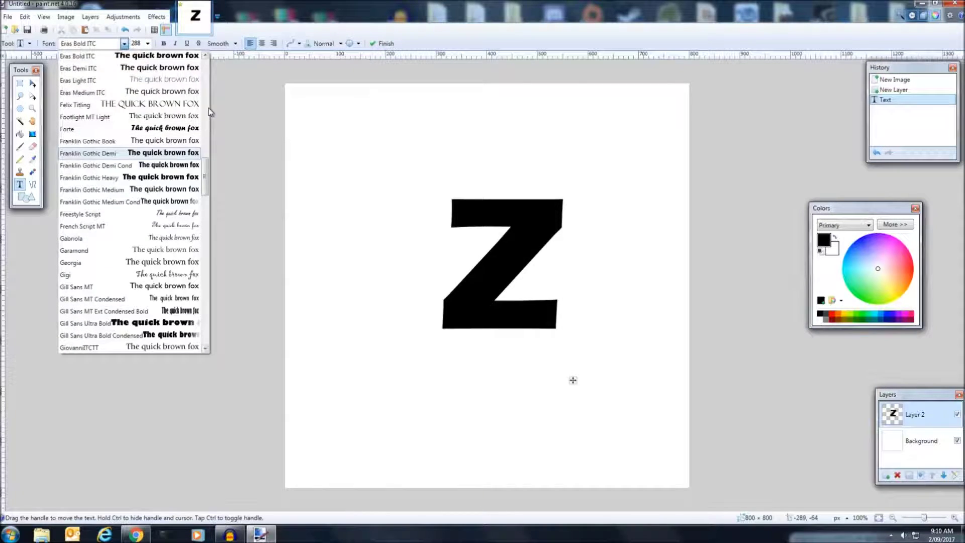
drag(205, 180, 221, 271)
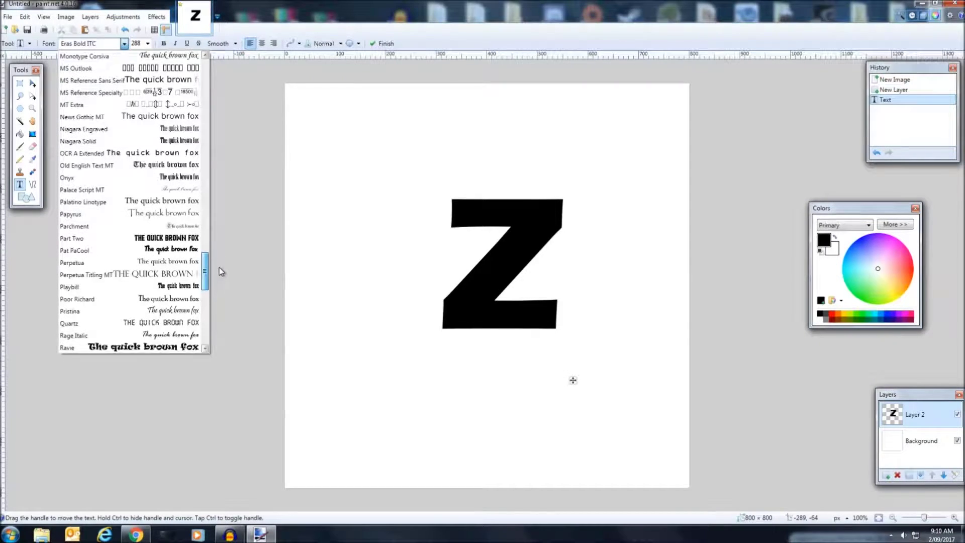
click(163, 250)
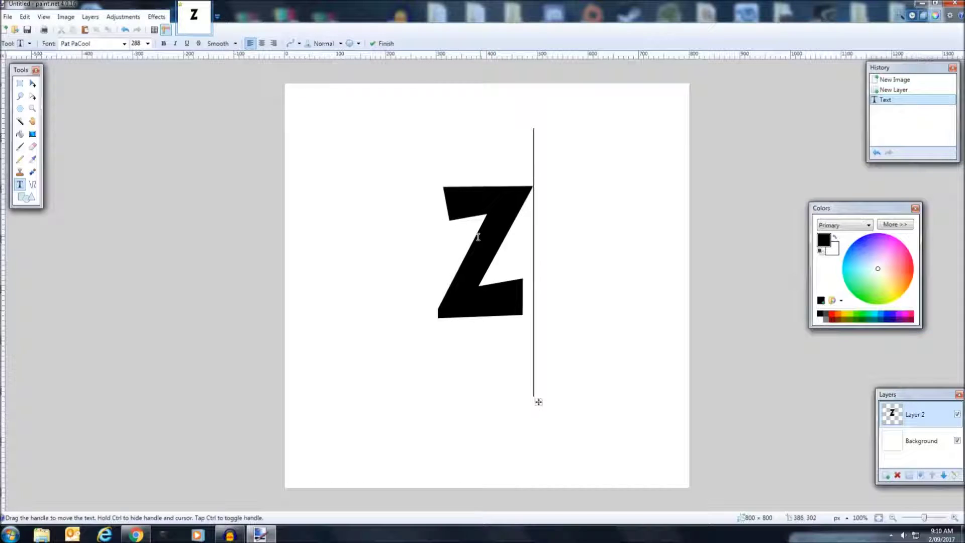
Set the letter's size to 600 and move it towards the middle of the canvas.
click(146, 44)
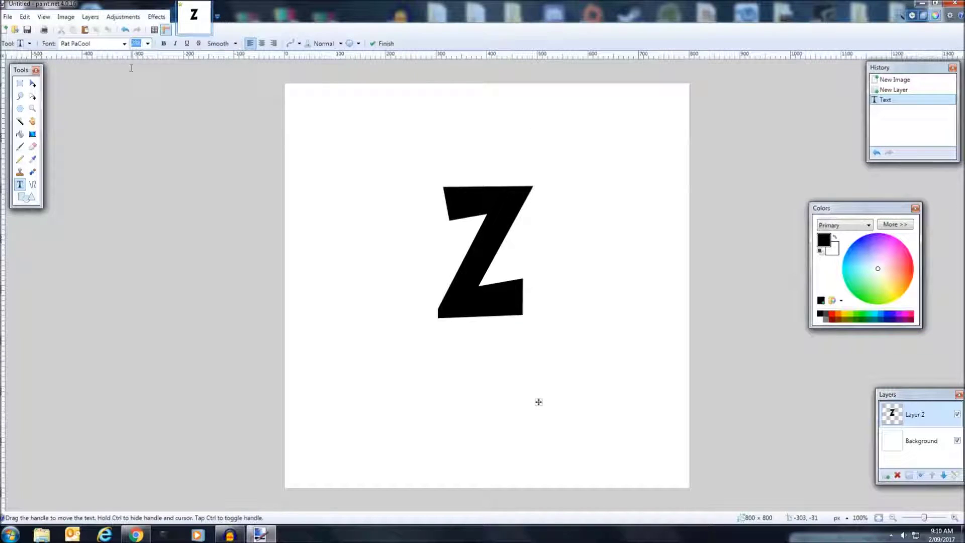
text(600)
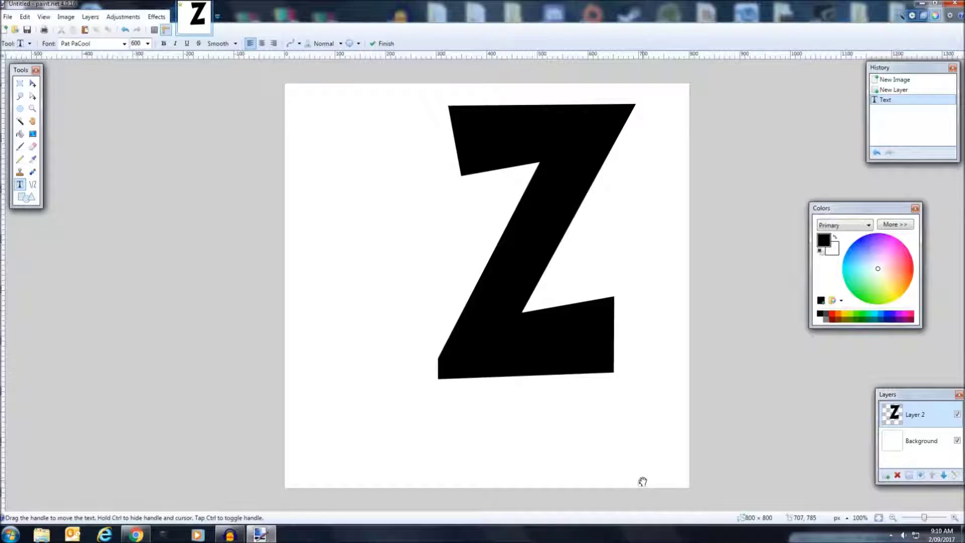
drag(643, 483, 597, 482)
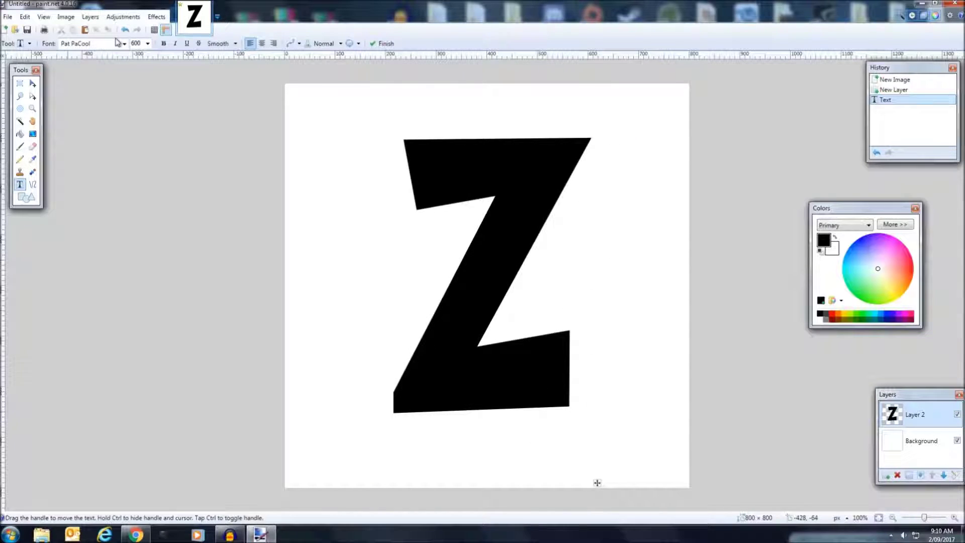
Reduce the letter's size to 500 and reposition it at the centre of the canvas.
click(142, 43)
text(550)
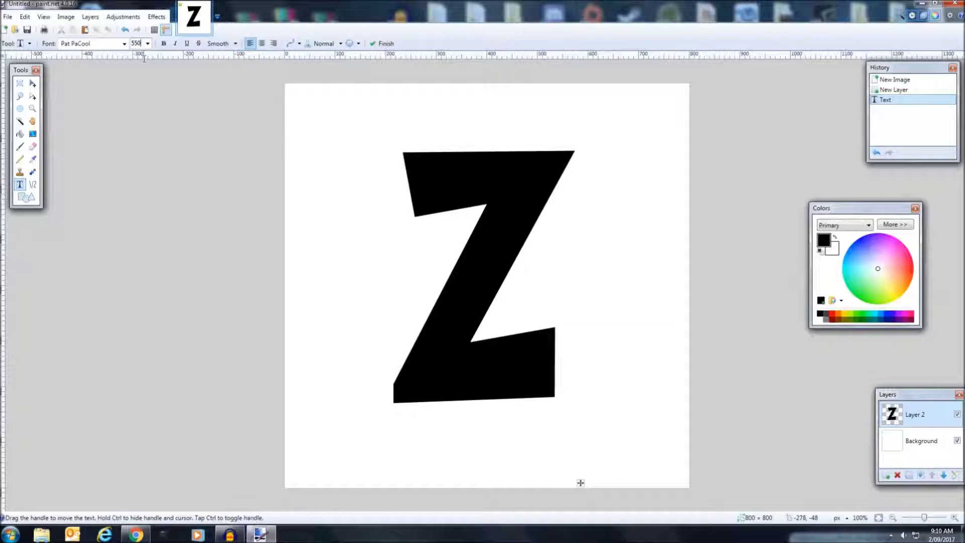
key(BackSpace)
key(BackSpace)
text(00)
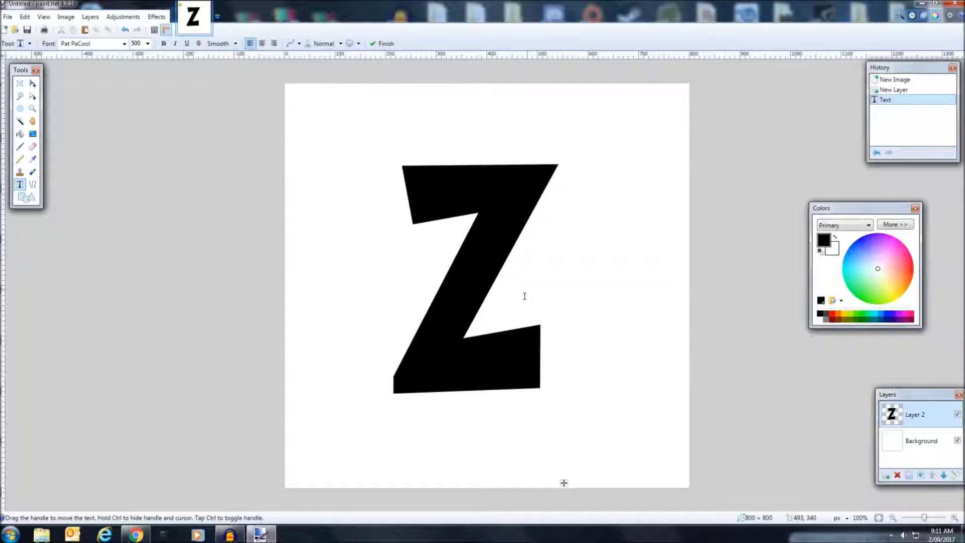
drag(564, 482, 580, 481)
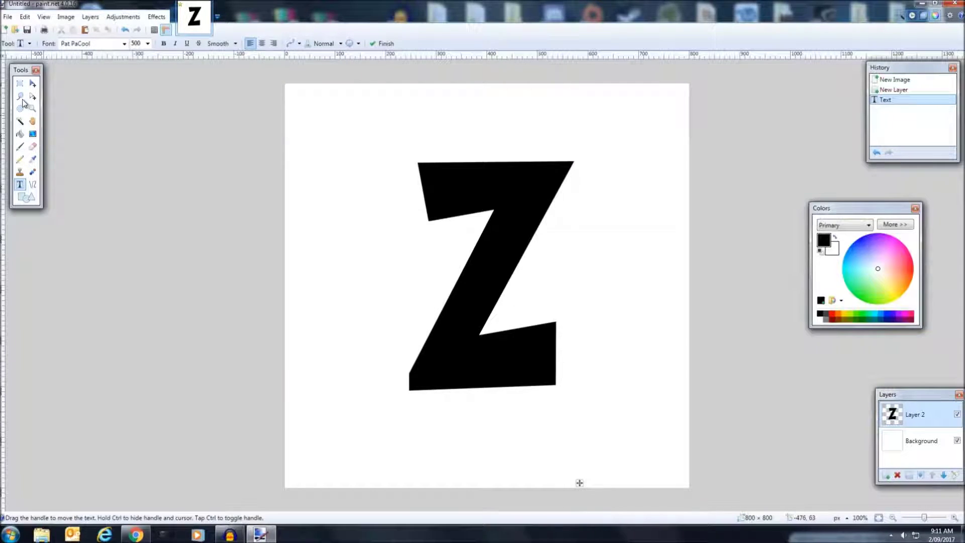
click(20, 83)
drag(447, 176, 657, 373)
click(528, 297)
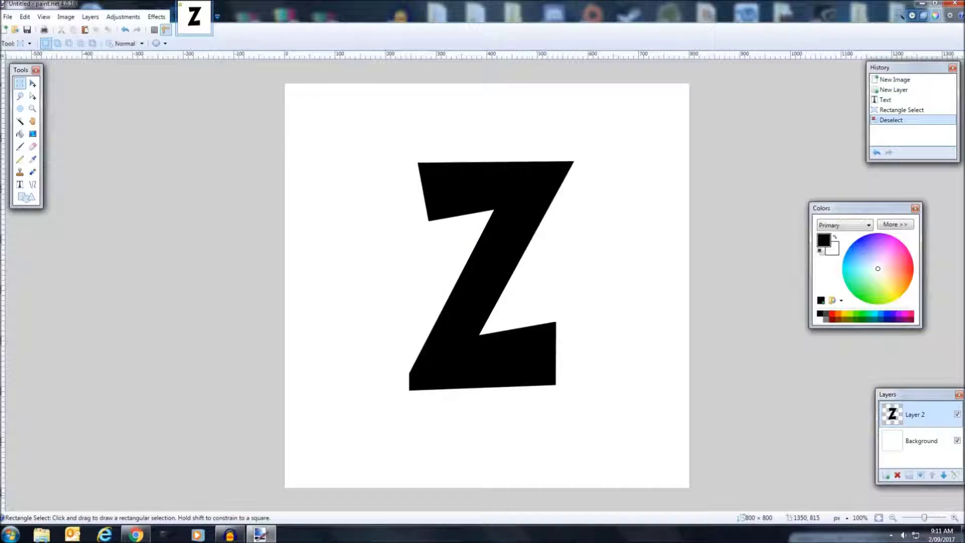
Add another empty layer above the letter's layer.
click(887, 475)
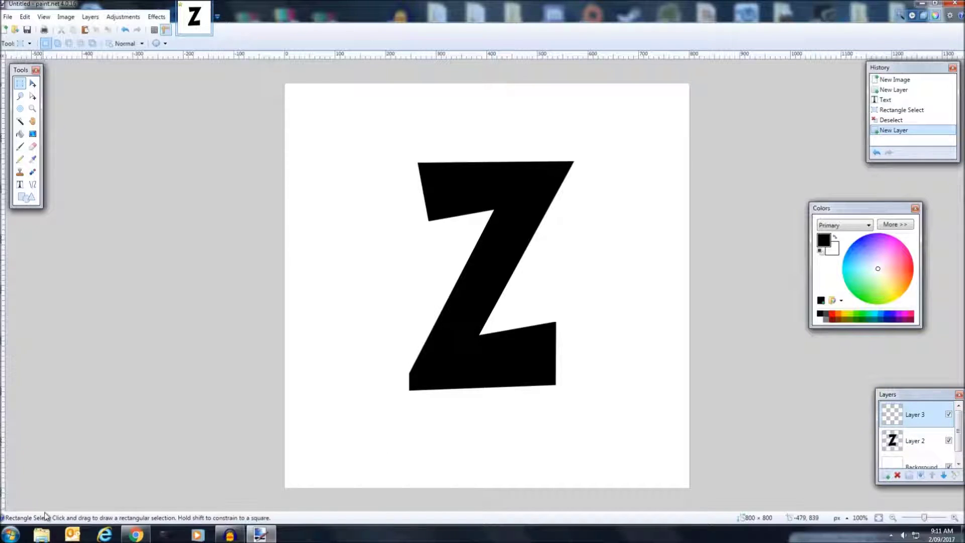
Switch to Chrome and look through the "polygon background" image results for a suitable texture.
click(132, 535)
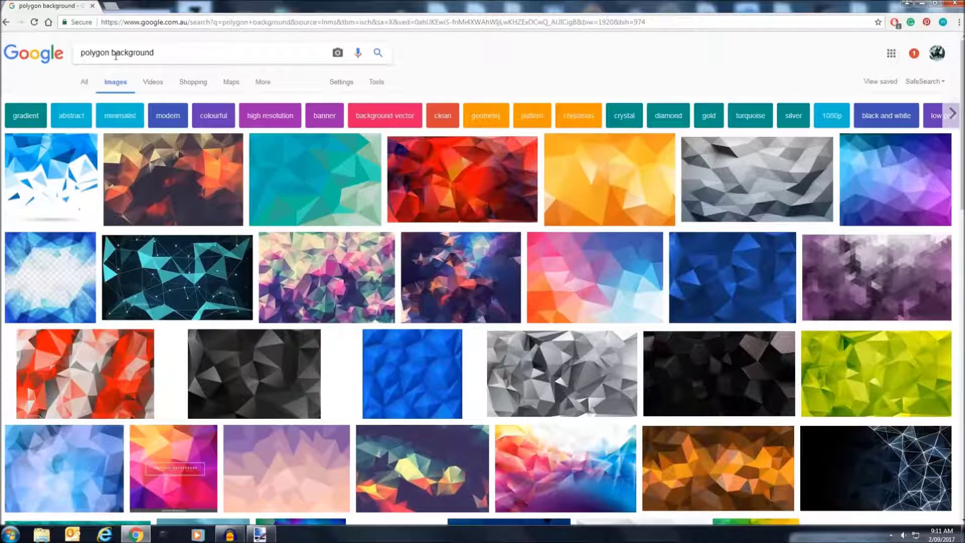
scroll(491, 266, down, 2)
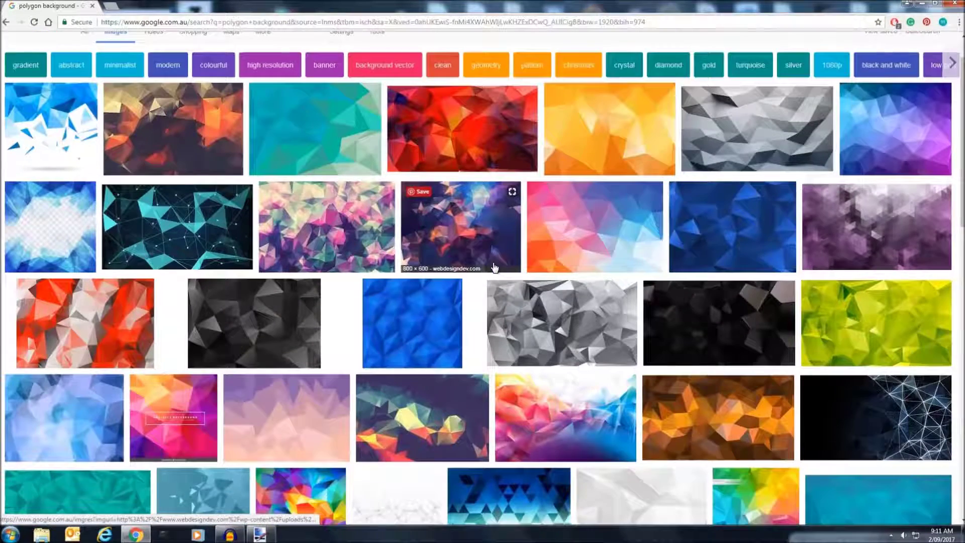
scroll(327, 260, down, 2)
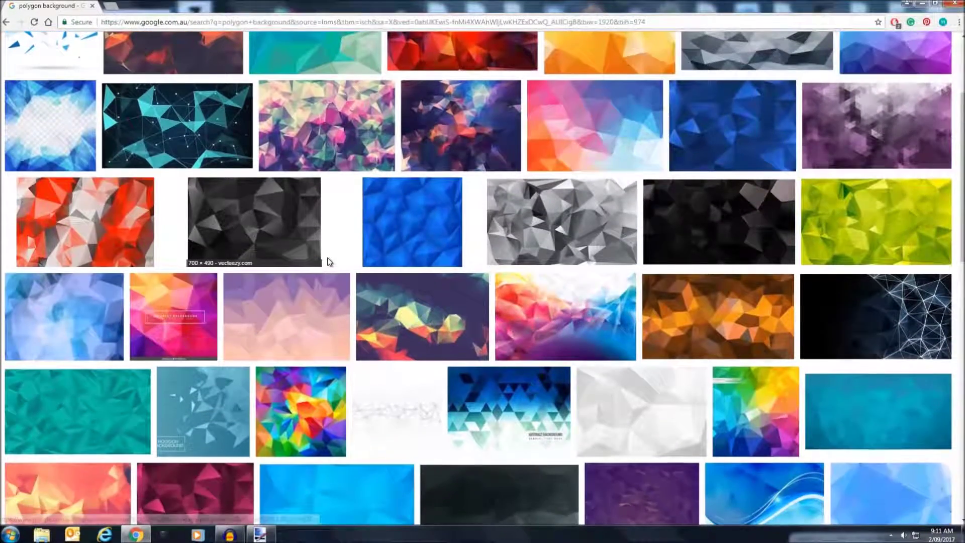
scroll(329, 261, down, 1)
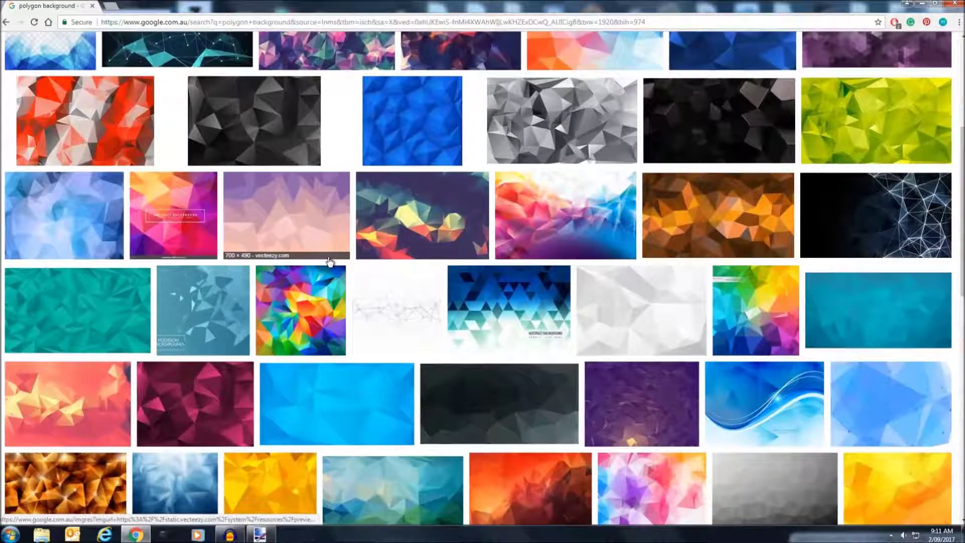
scroll(329, 261, down, 2)
scroll(221, 266, down, 1)
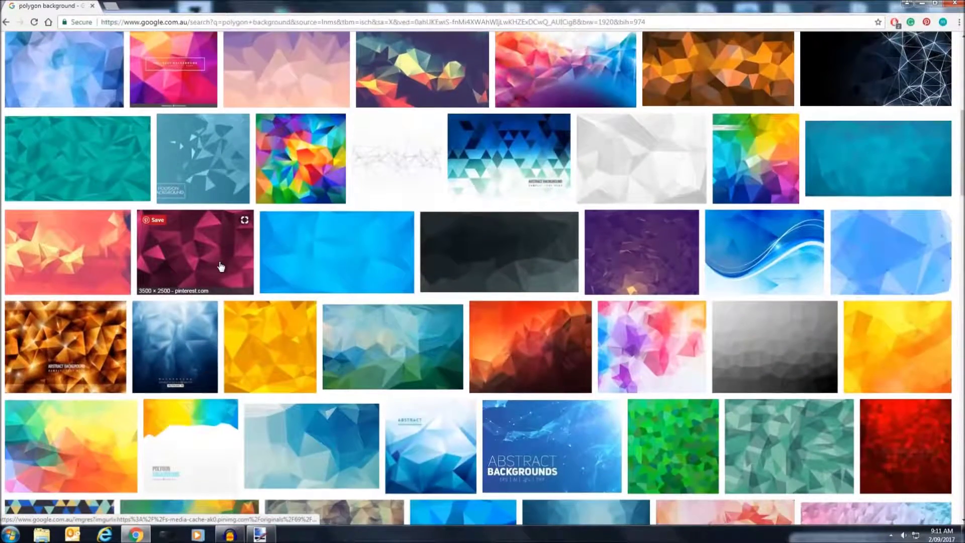
scroll(221, 267, down, 1)
scroll(221, 267, down, 1)
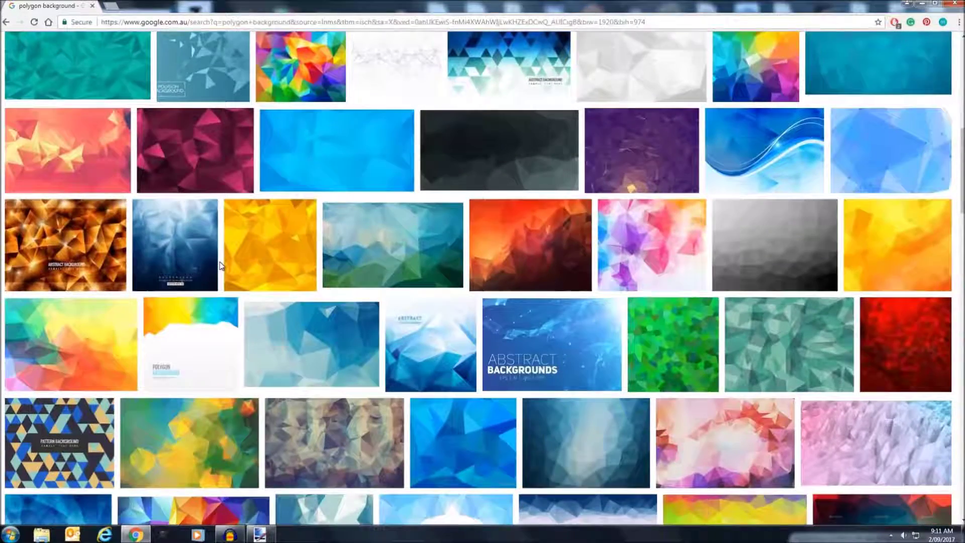
scroll(221, 266, down, 1)
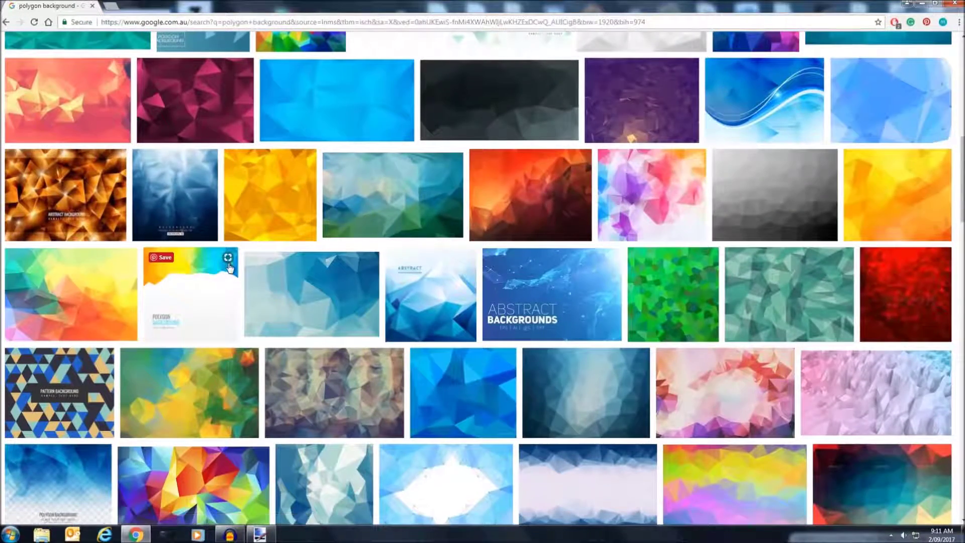
scroll(226, 269, down, 1)
scroll(230, 268, up, 6)
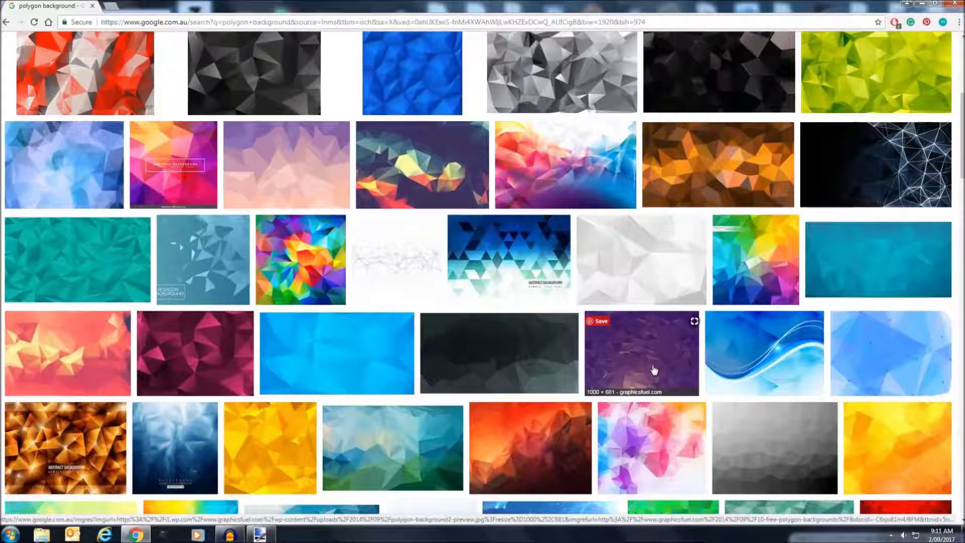
Open the dark purple polygon result, choose the related pink-to-blue polygon background, and copy that image.
click(653, 371)
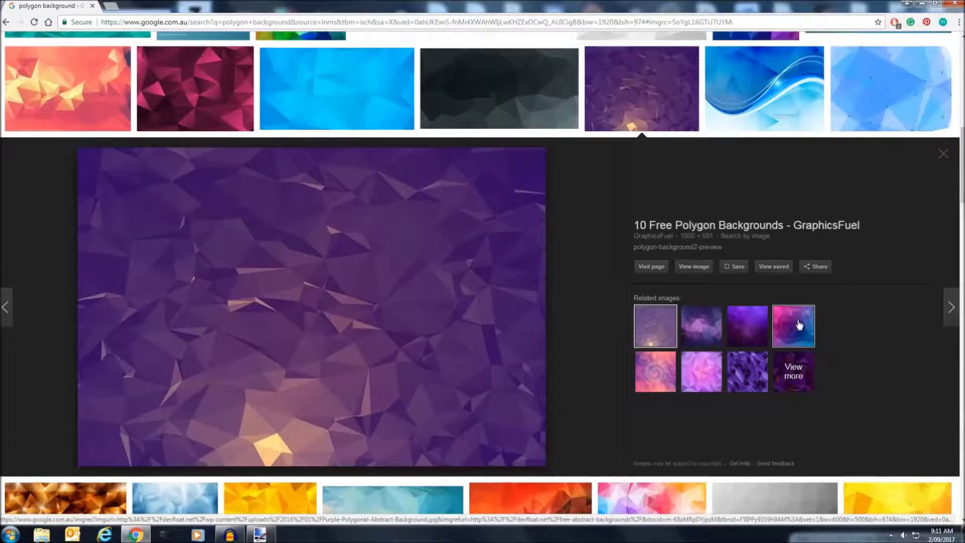
click(798, 325)
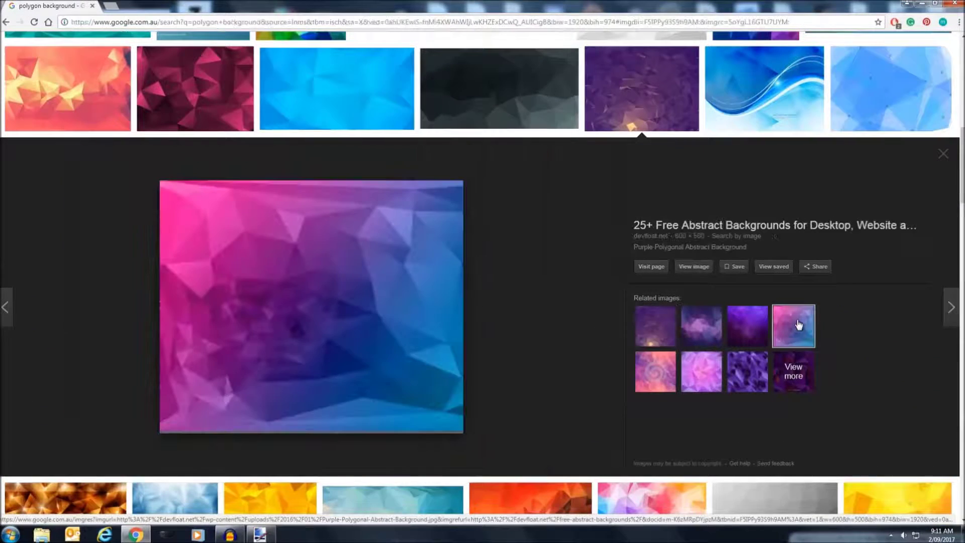
right_click(264, 303)
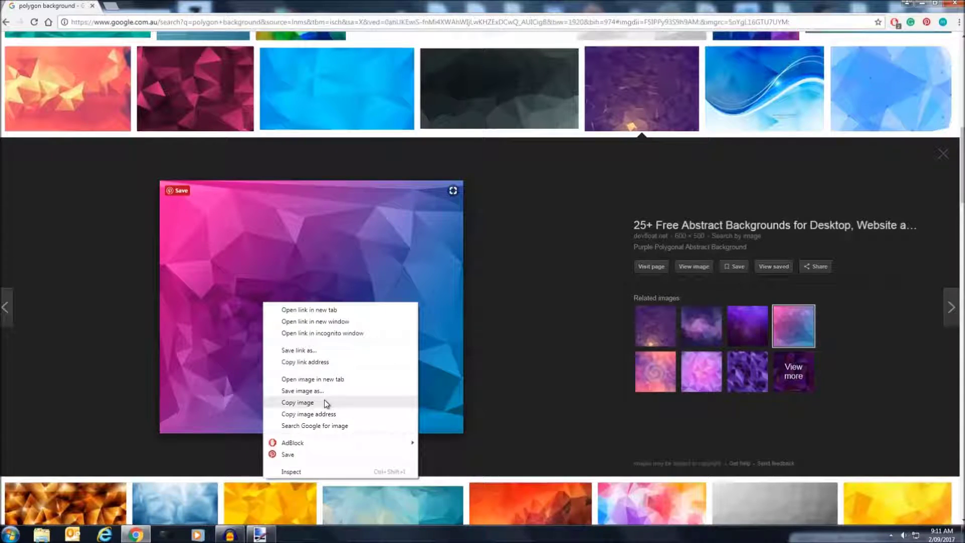
click(297, 402)
Switch to paint.net, paste the copied polygon image into the empty top layer and move it over the letter Z.
click(260, 535)
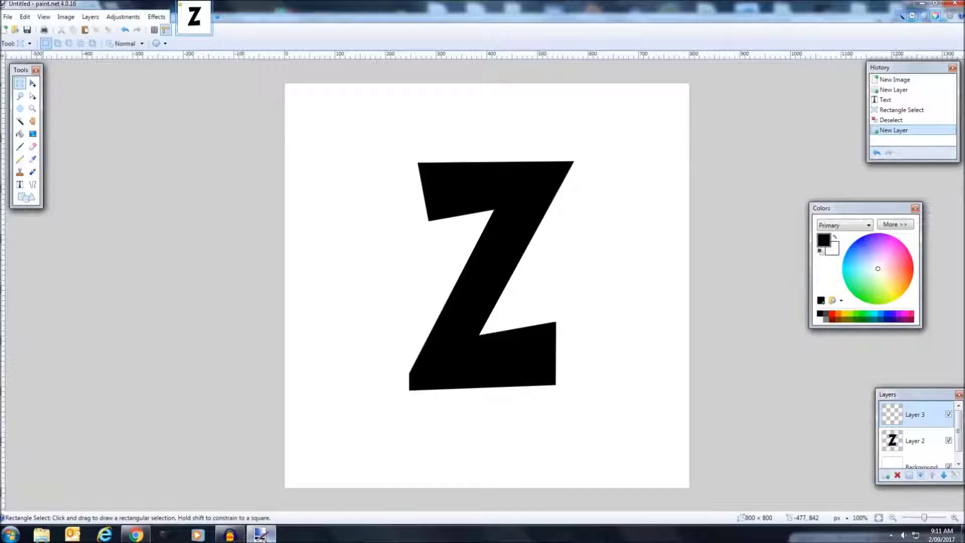
click(7, 16)
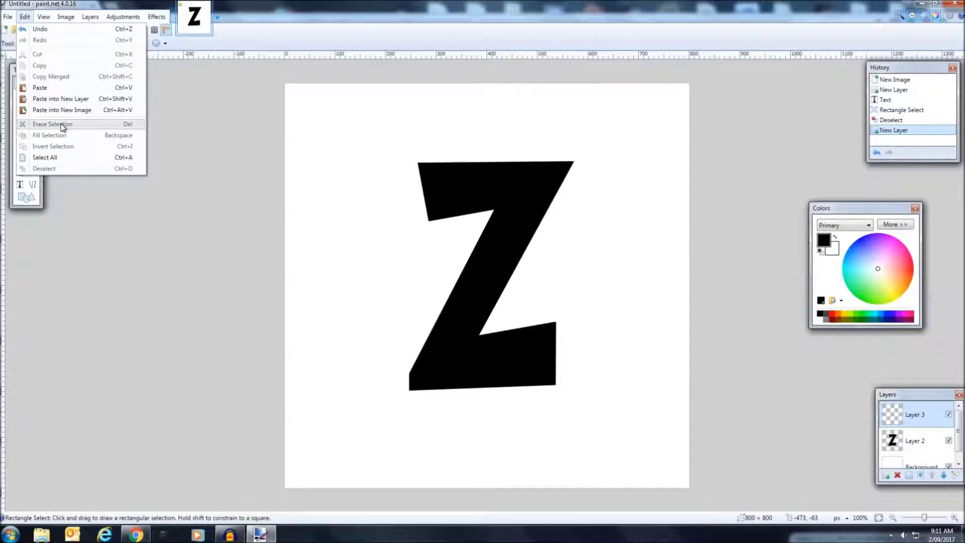
click(53, 90)
drag(369, 261, 434, 336)
Select the area outside the Z with the Magic Wand on the black letter's layer, and erase that area from the polygon layer.
click(915, 441)
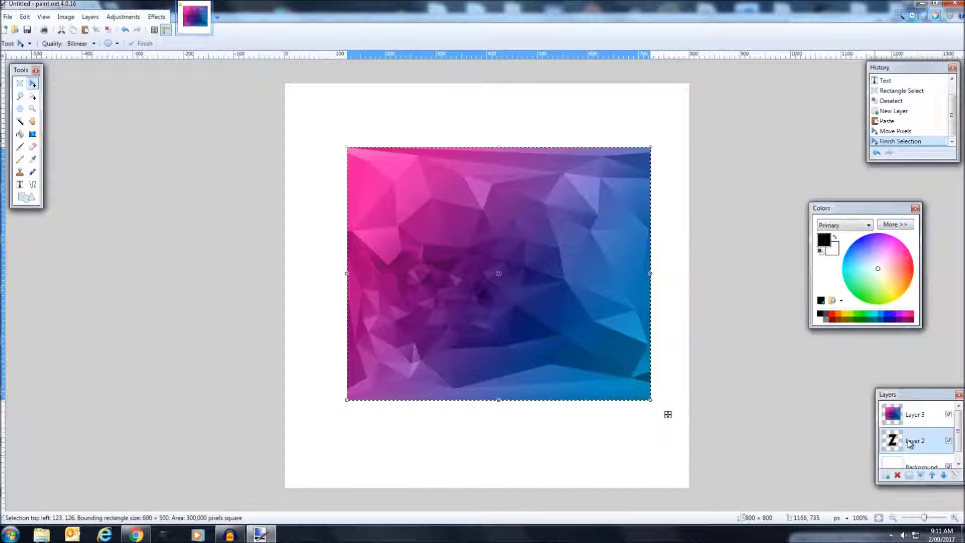
click(20, 83)
click(526, 364)
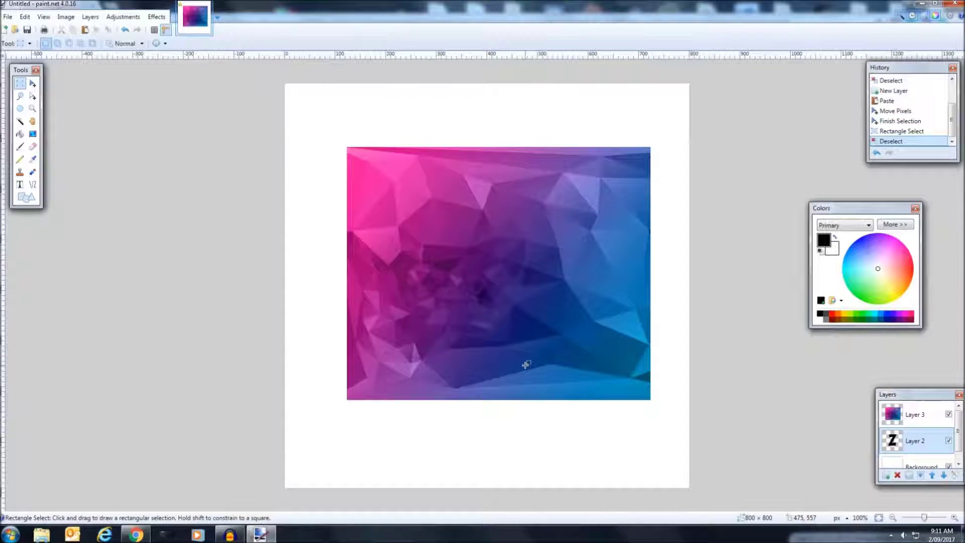
click(20, 122)
click(485, 283)
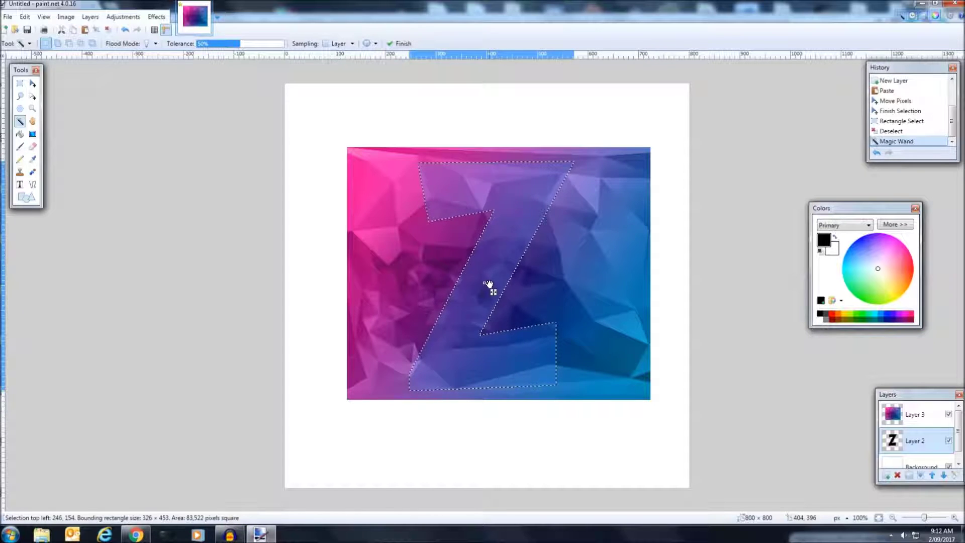
click(633, 197)
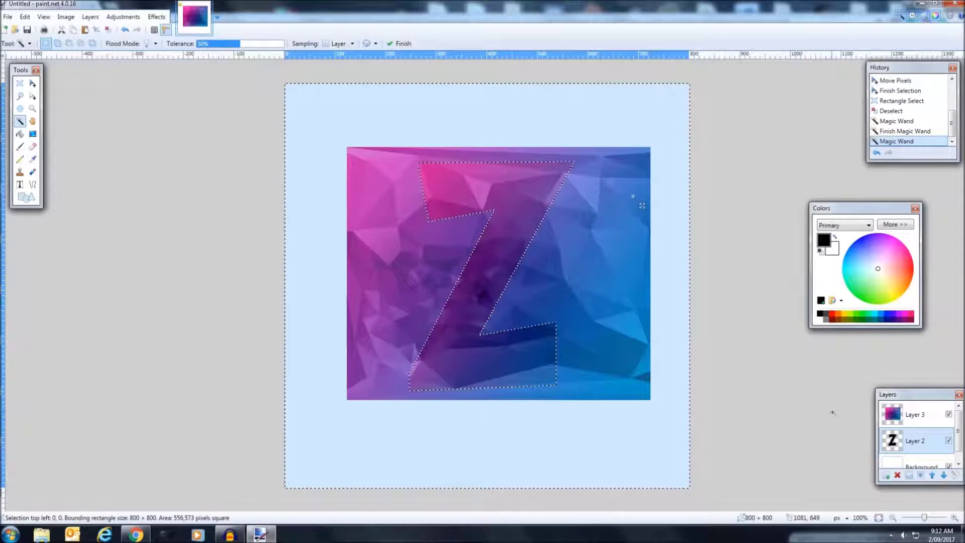
click(926, 414)
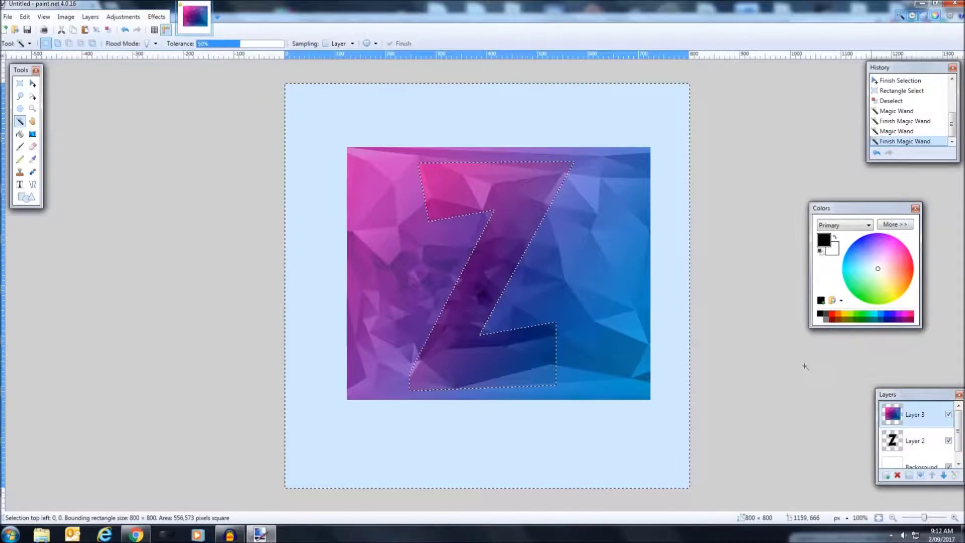
key(Delete)
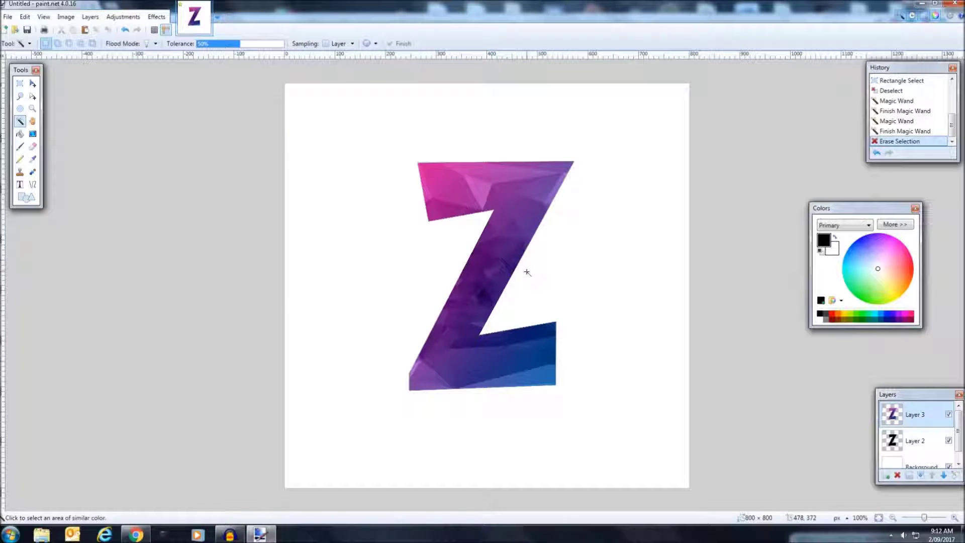
Delete the black letter's layer and add an empty layer between the background and the polygon-filled Z.
click(932, 447)
click(897, 475)
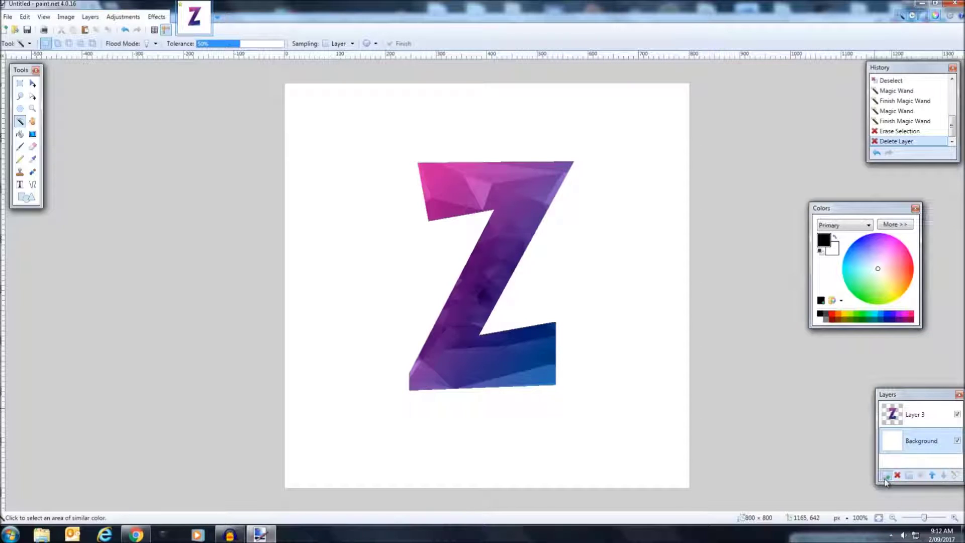
click(886, 475)
mouse_move(914, 443)
mouse_down()
mouse_move(914, 431)
mouse_move(914, 443)
mouse_up()
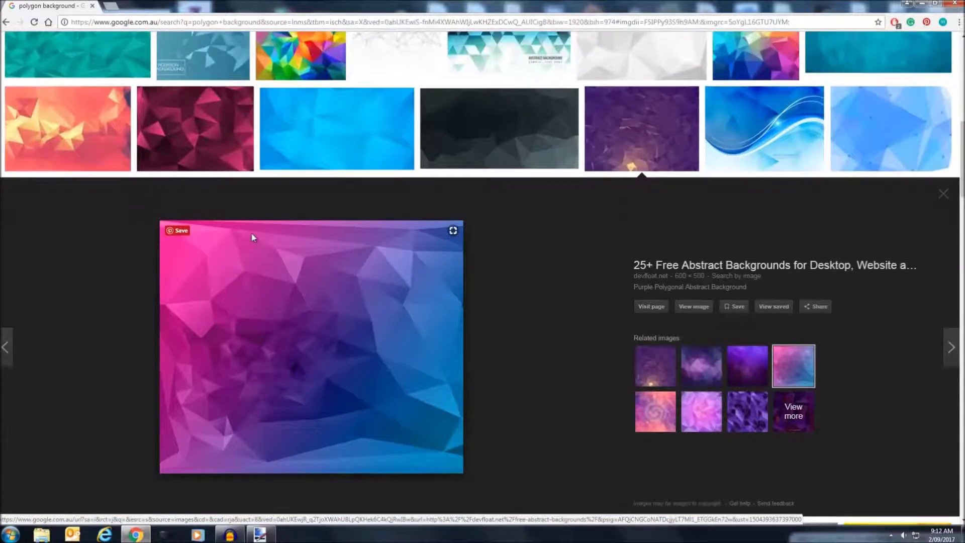
Switch to Chrome, close the polygon image preview and search the images for "space background".
key(Escape)
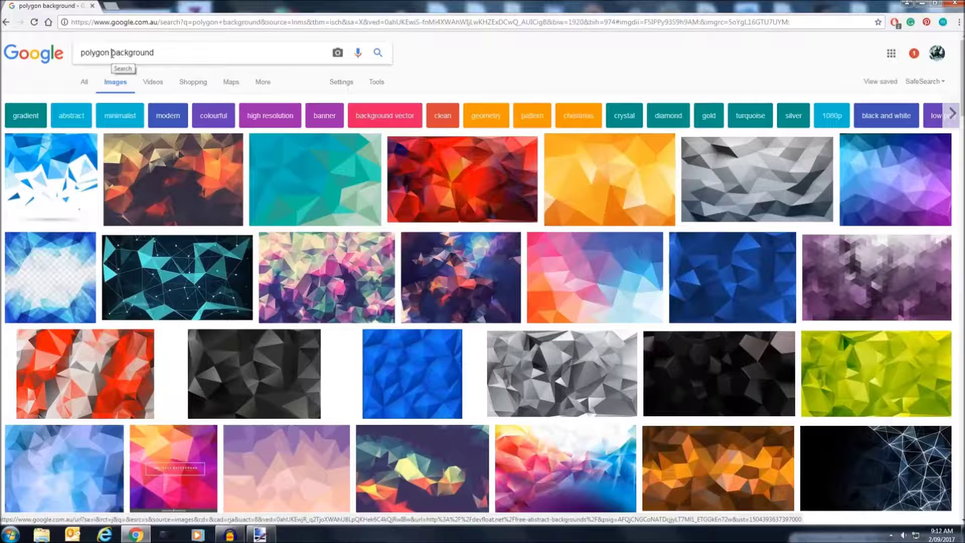
double_click(92, 53)
text(s[p)
key(BackSpace)
key(BackSpace)
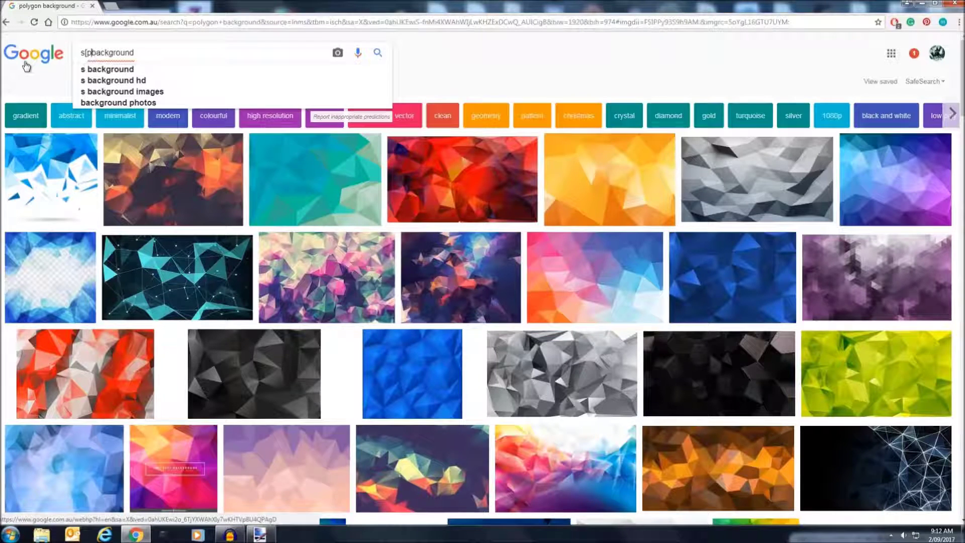
text(pace)
key(Return)
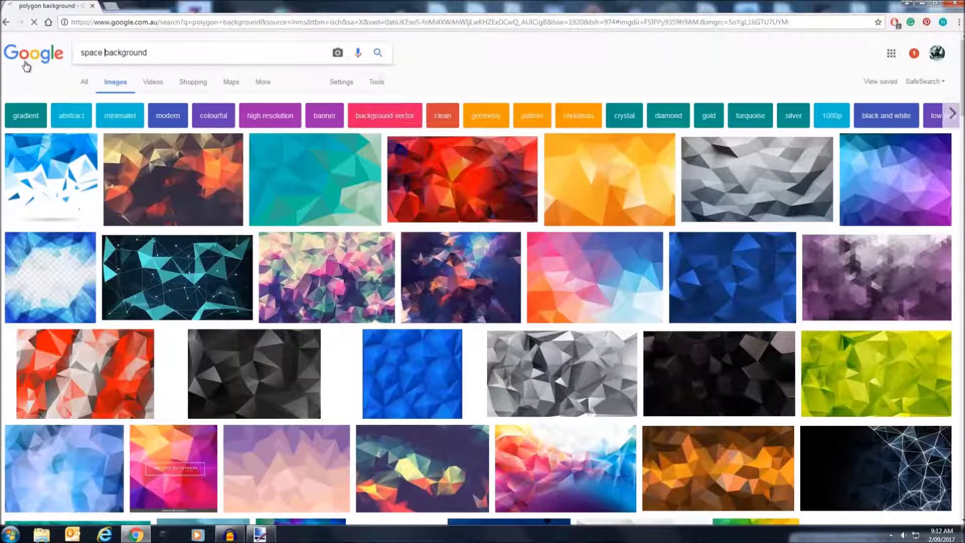
Look through the space background results for a suitable backdrop, previewing the purple nebula image with the planet.
scroll(282, 190, down, 5)
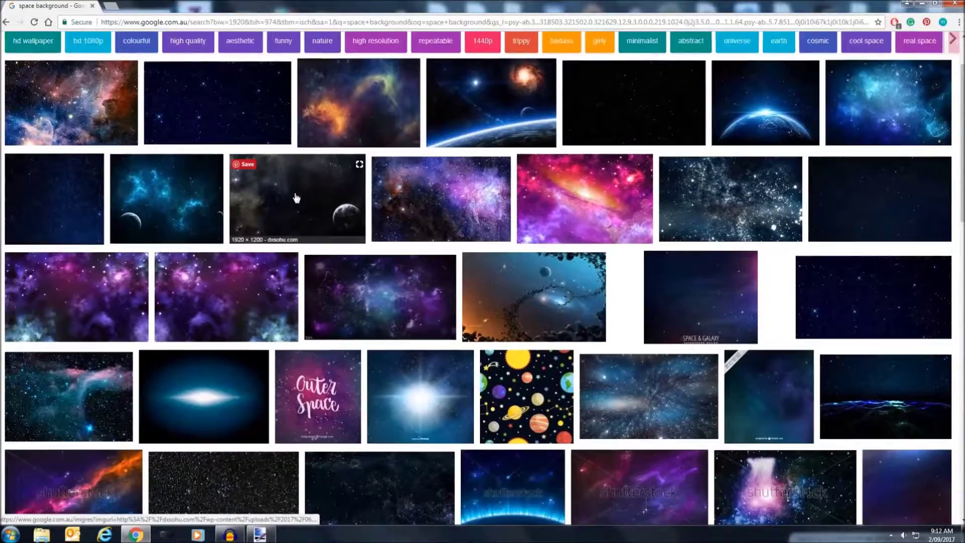
scroll(300, 195, down, 1)
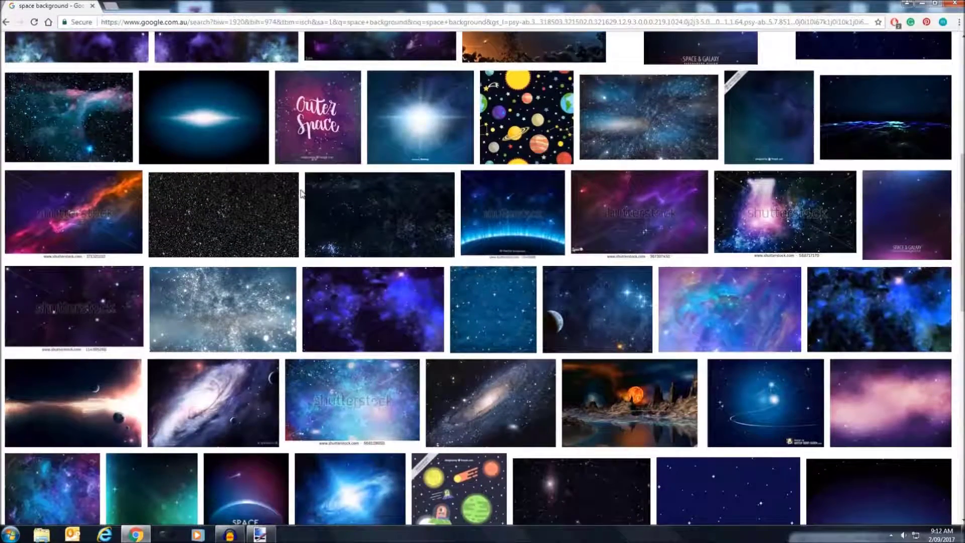
scroll(334, 233, down, 2)
scroll(514, 355, up, 1)
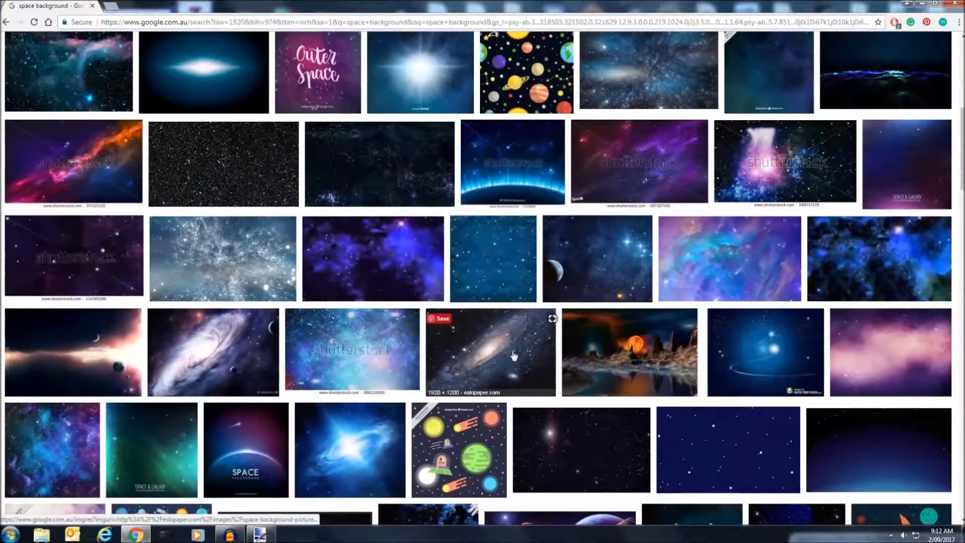
scroll(513, 356, down, 5)
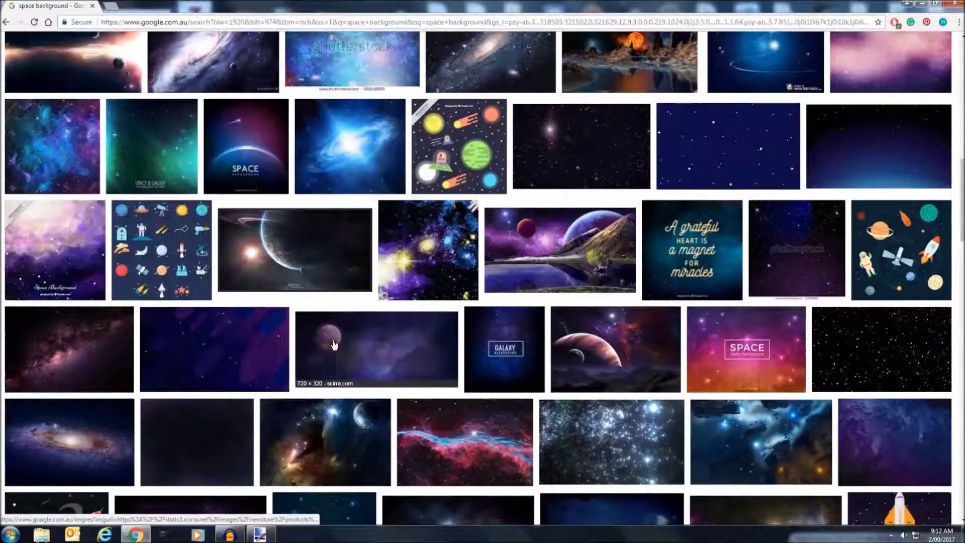
scroll(334, 344, down, 1)
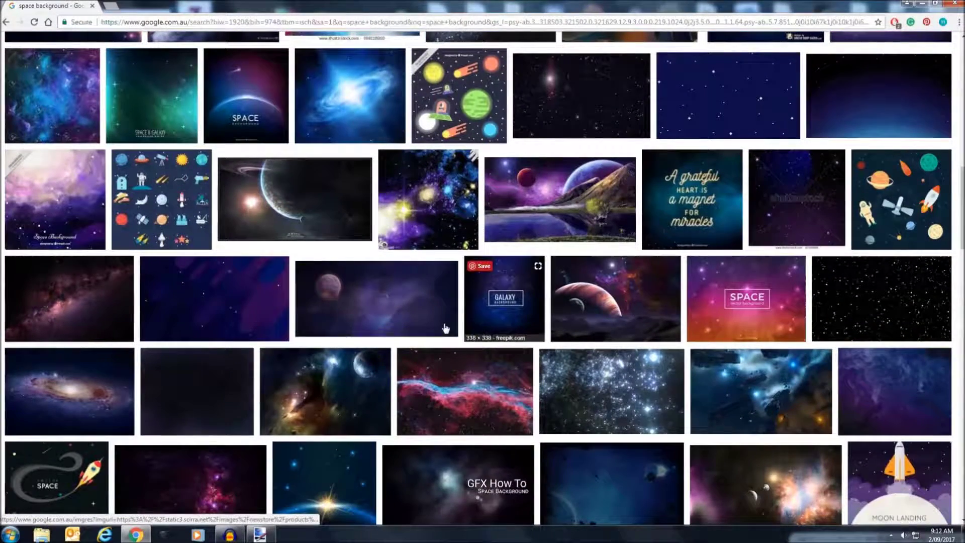
click(372, 316)
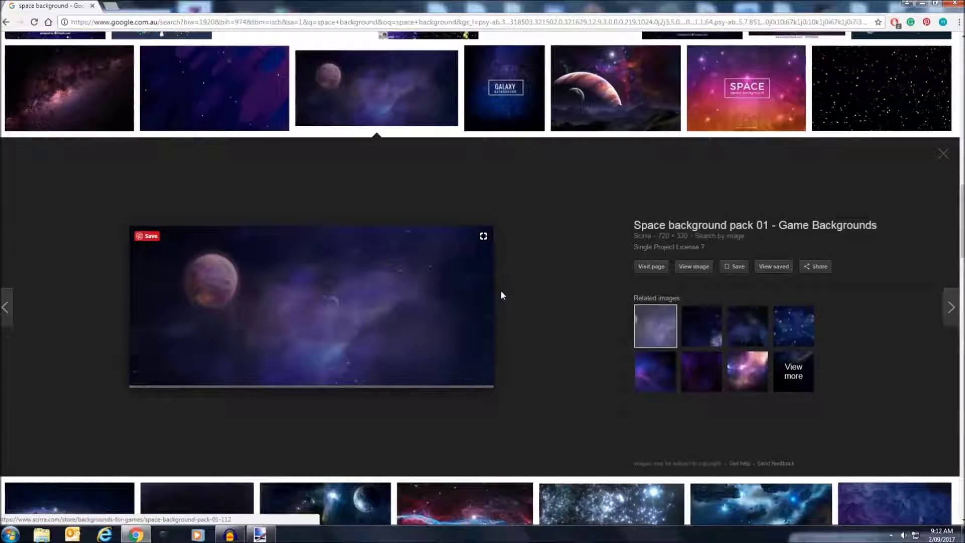
scroll(531, 294, down, 3)
scroll(578, 289, up, 2)
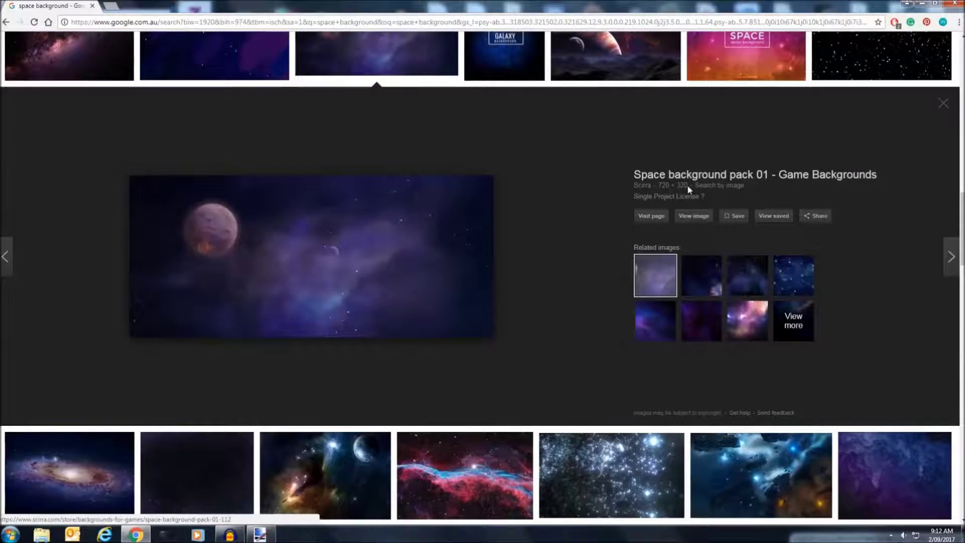
scroll(457, 267, down, 7)
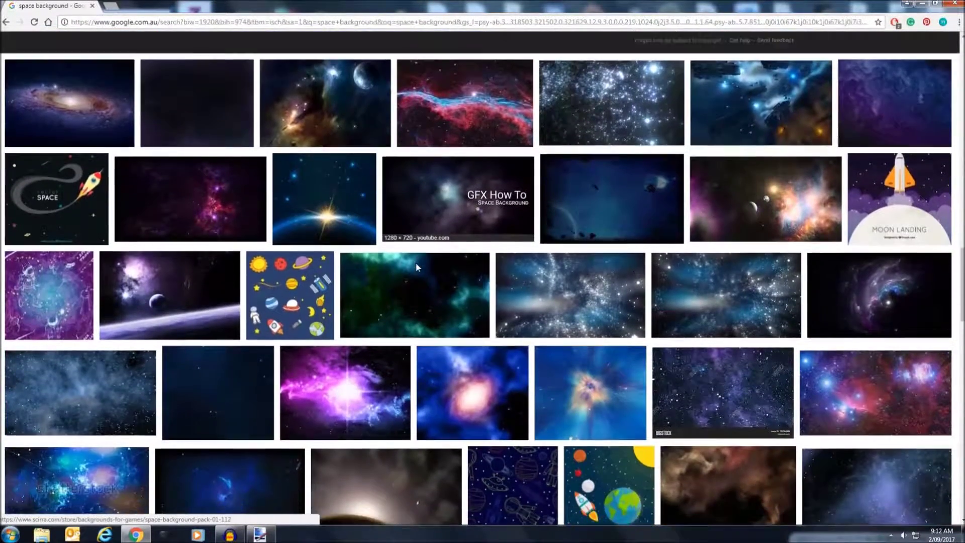
scroll(415, 267, down, 3)
scroll(281, 306, down, 4)
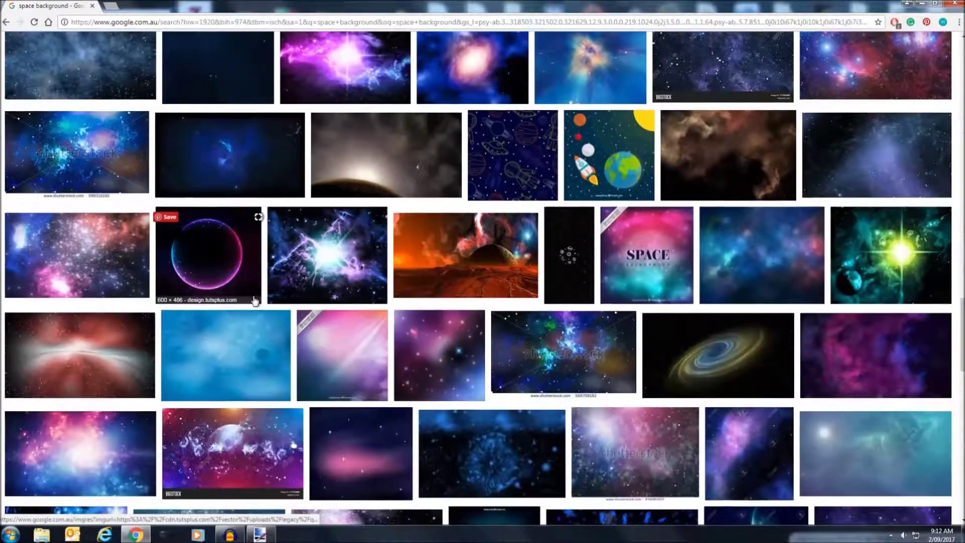
scroll(254, 301, down, 4)
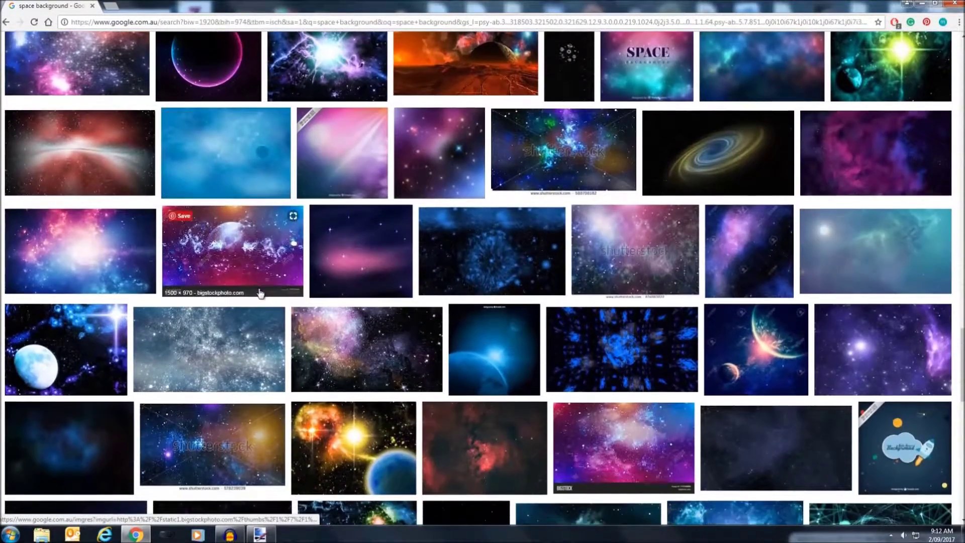
scroll(260, 293, up, 20)
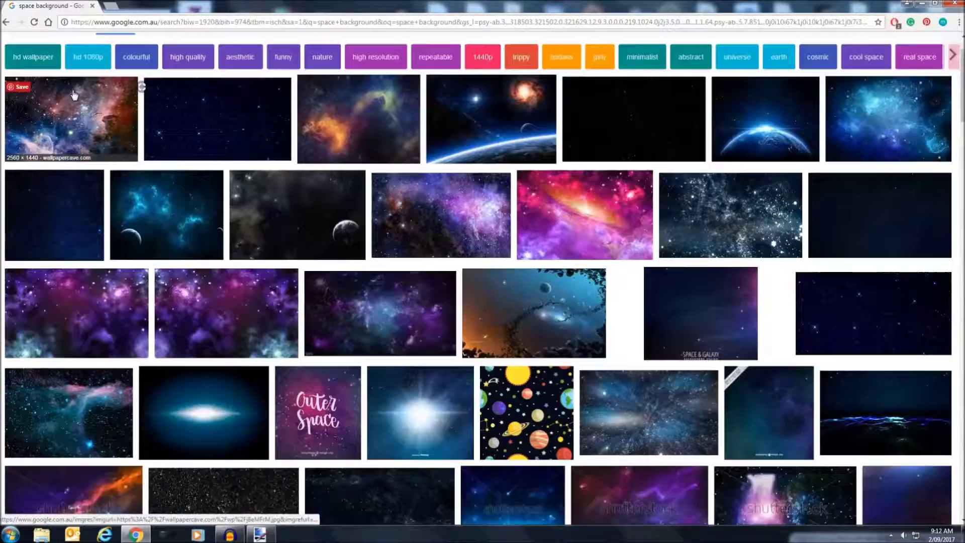
Change the image search to "nebula background".
scroll(74, 95, up, 1)
drag(103, 52, 80, 52)
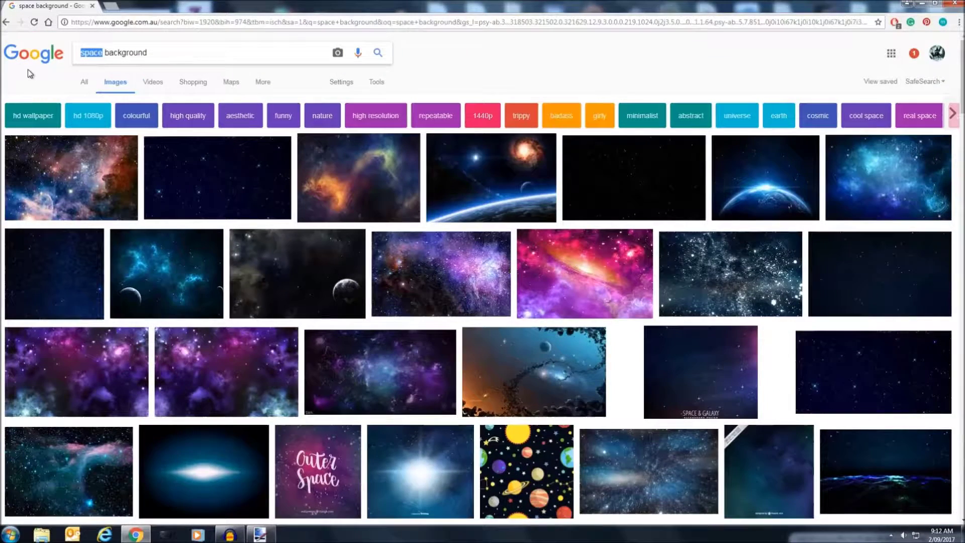
text(nebula)
key(Return)
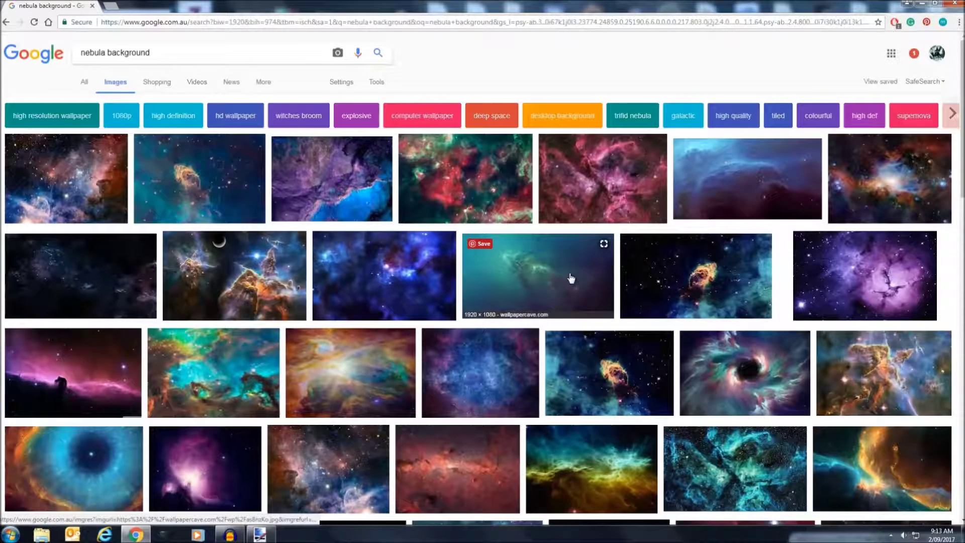
Open the blue nebula result with the dark red clouds and copy its image.
click(754, 183)
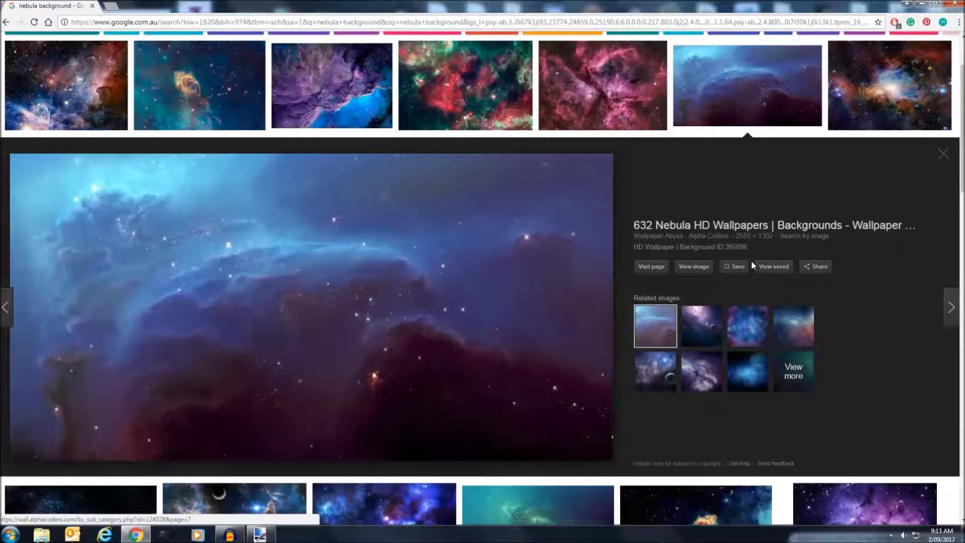
right_click(257, 298)
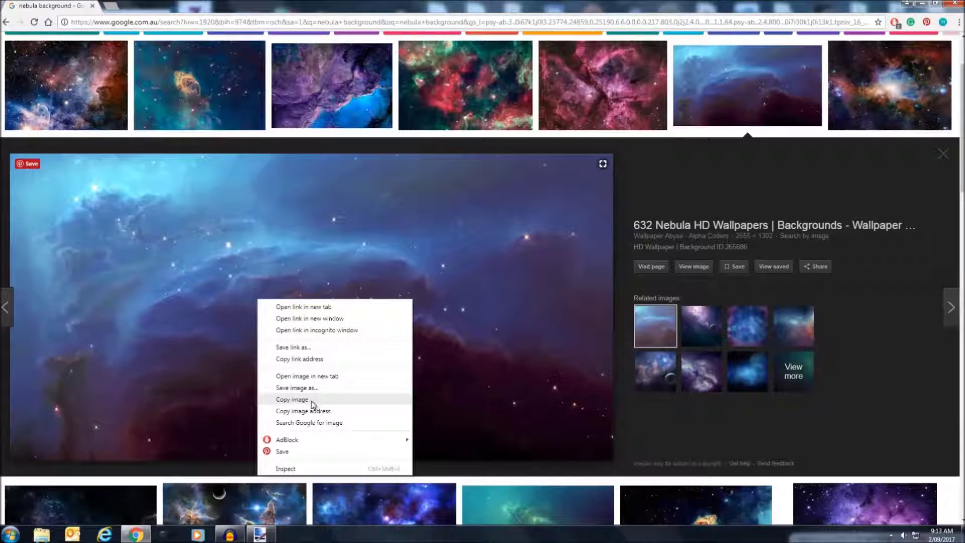
click(311, 401)
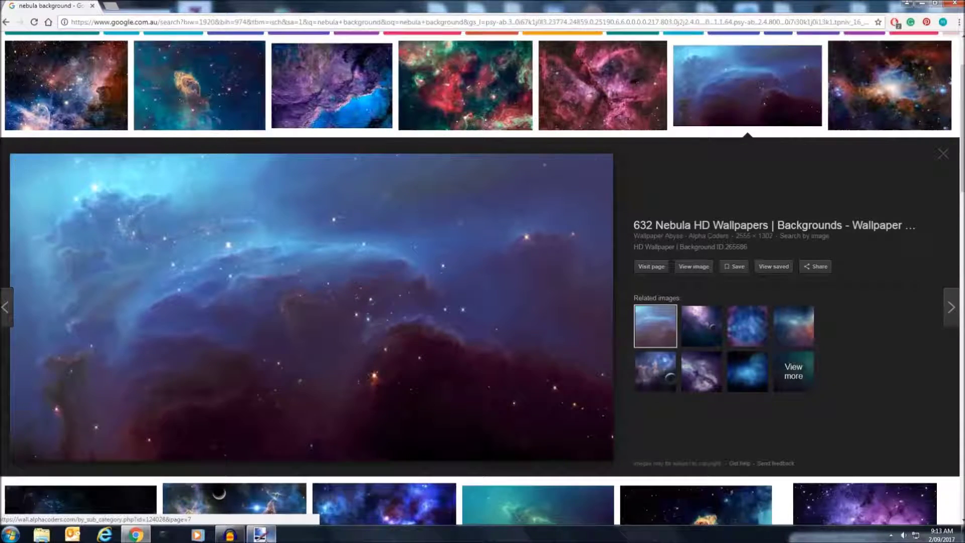
Switch to paint.net and paste the nebula image into the empty layer behind the Z, keeping the canvas size.
click(260, 533)
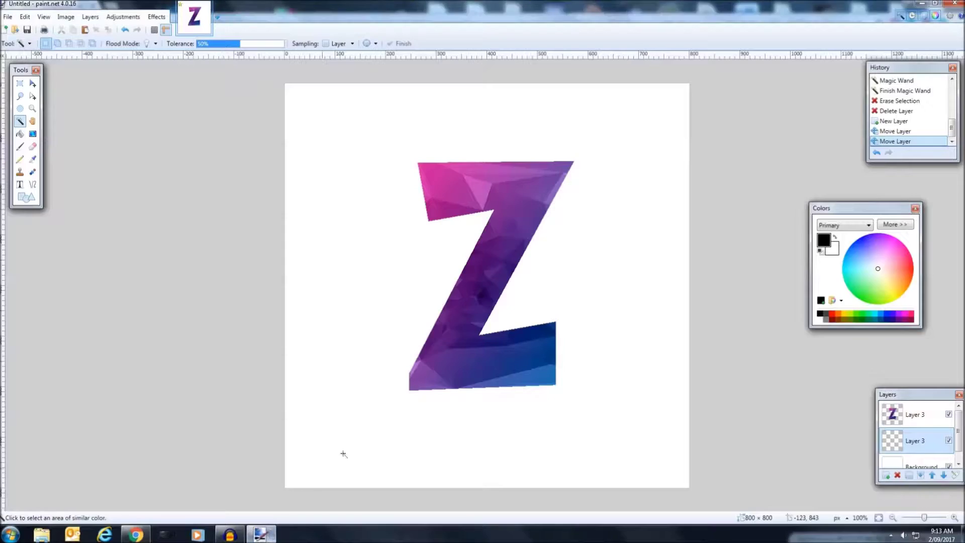
click(25, 18)
click(48, 86)
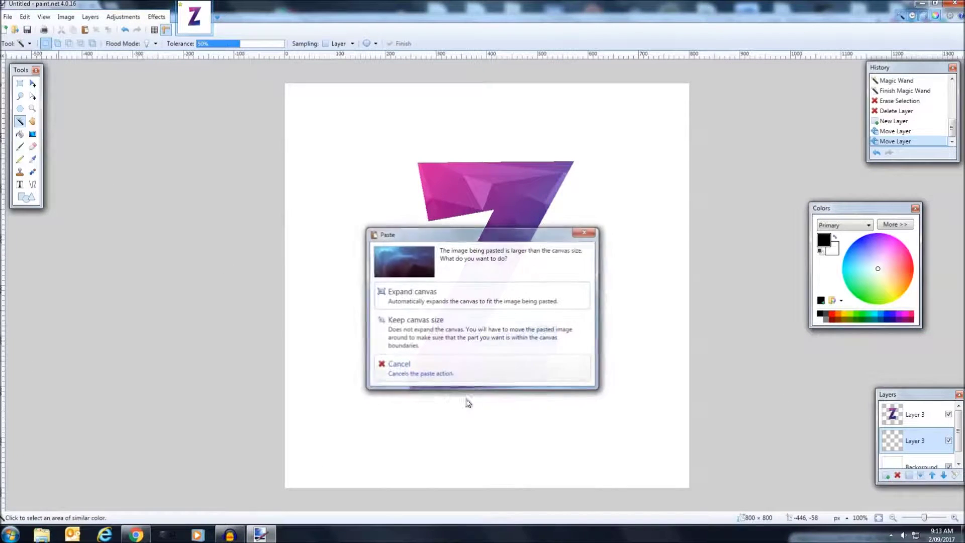
click(396, 337)
Shrink the pasted nebula image to about 1994 × 1016, position it to fill the canvas behind the Z, and deselect it.
drag(566, 447, 442, 413)
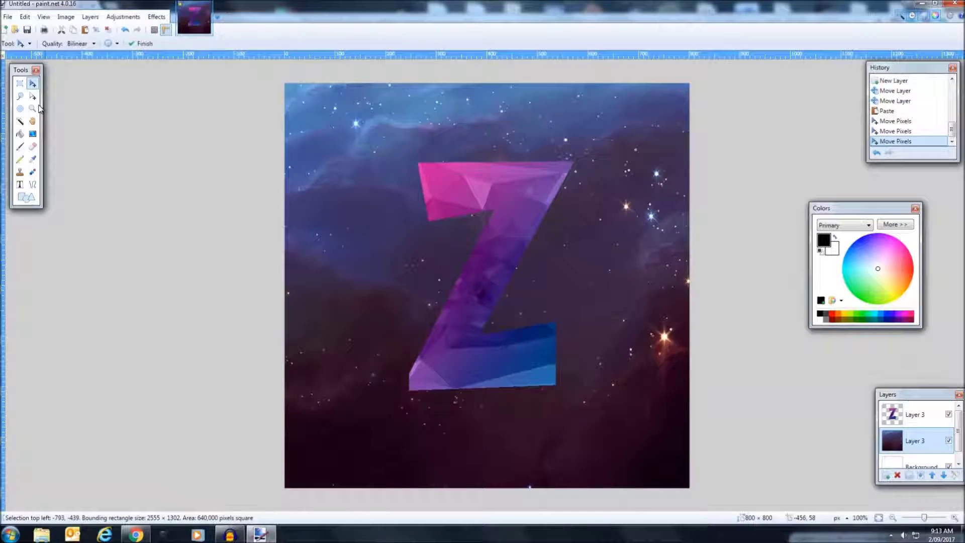
drag(502, 347, 442, 340)
drag(676, 497, 331, 346)
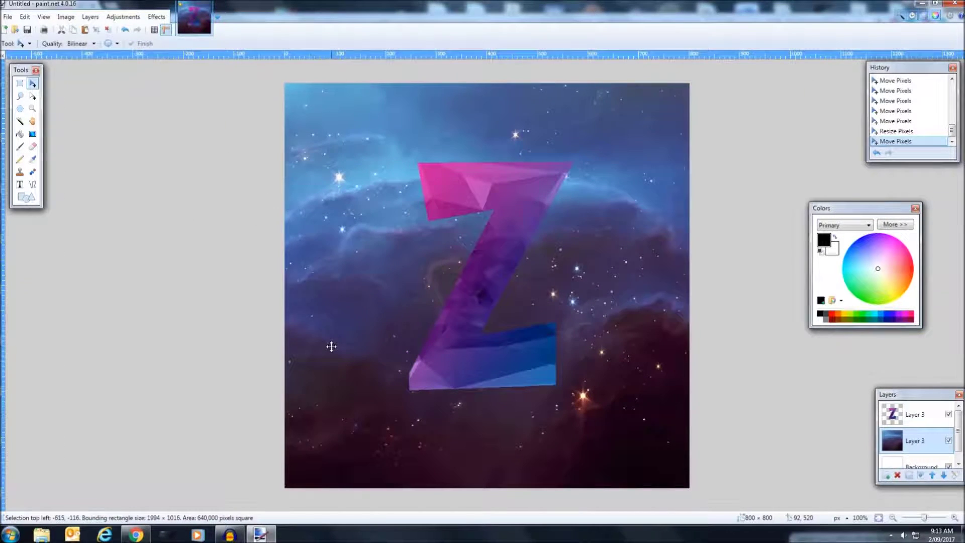
click(19, 83)
drag(420, 199, 535, 386)
click(452, 308)
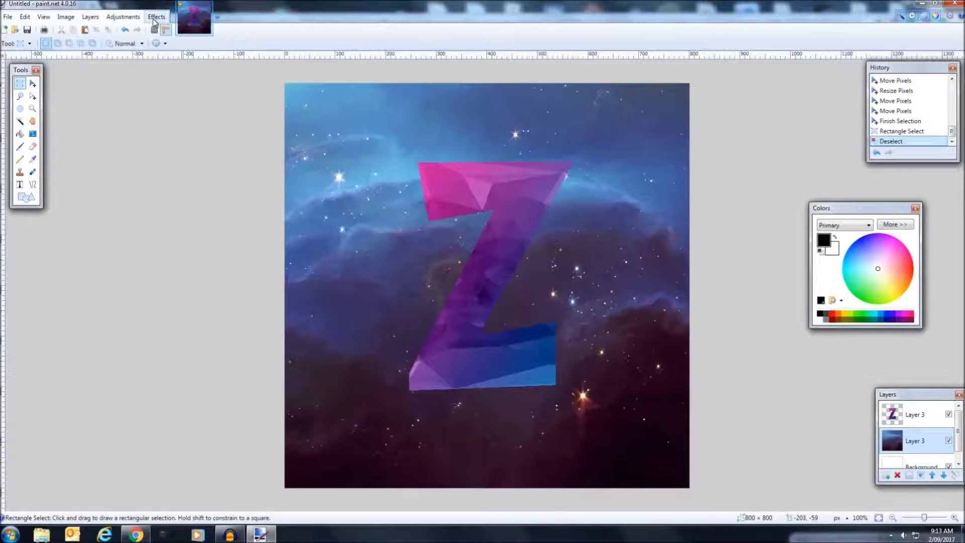
Apply a Vignette effect to the nebula layer with a radius of 0.78 and a density of 1.00.
click(155, 20)
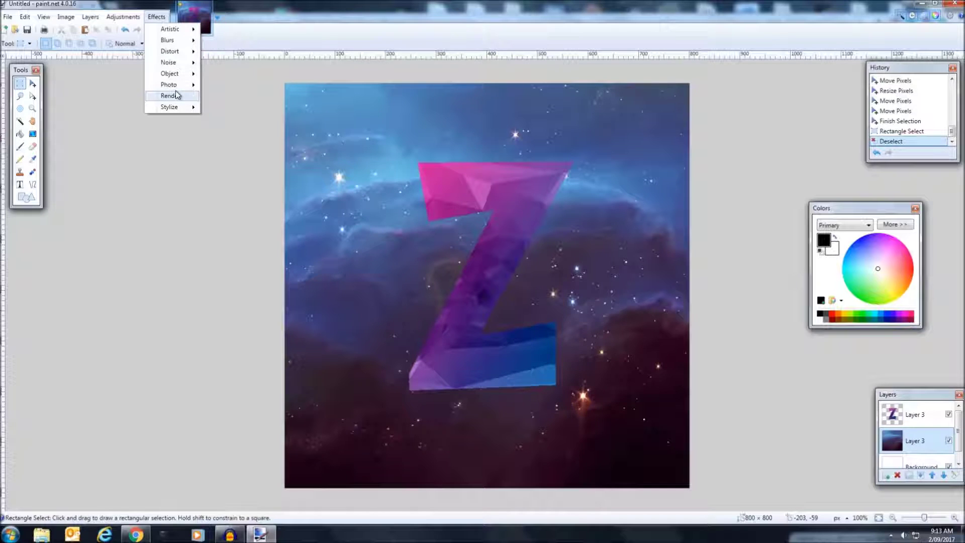
mouse_move(198, 89)
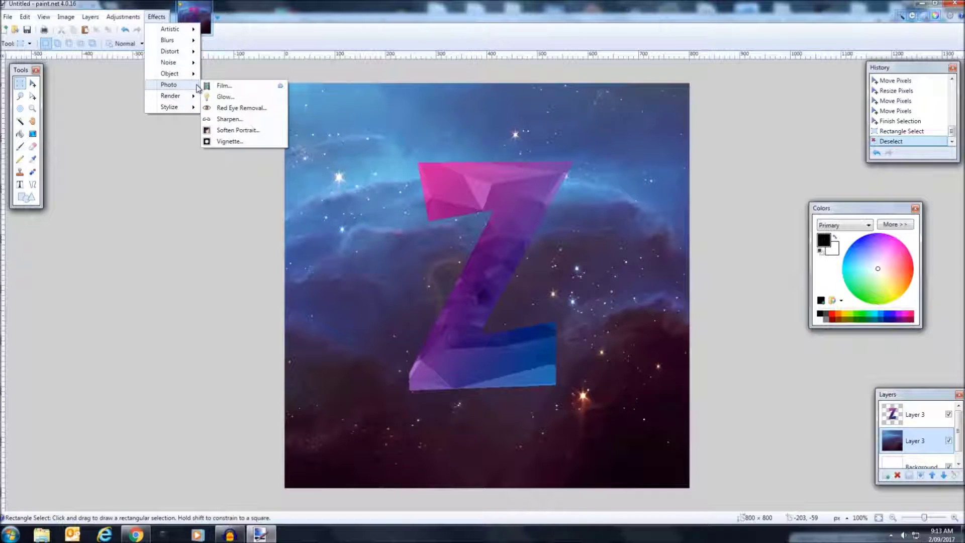
click(226, 142)
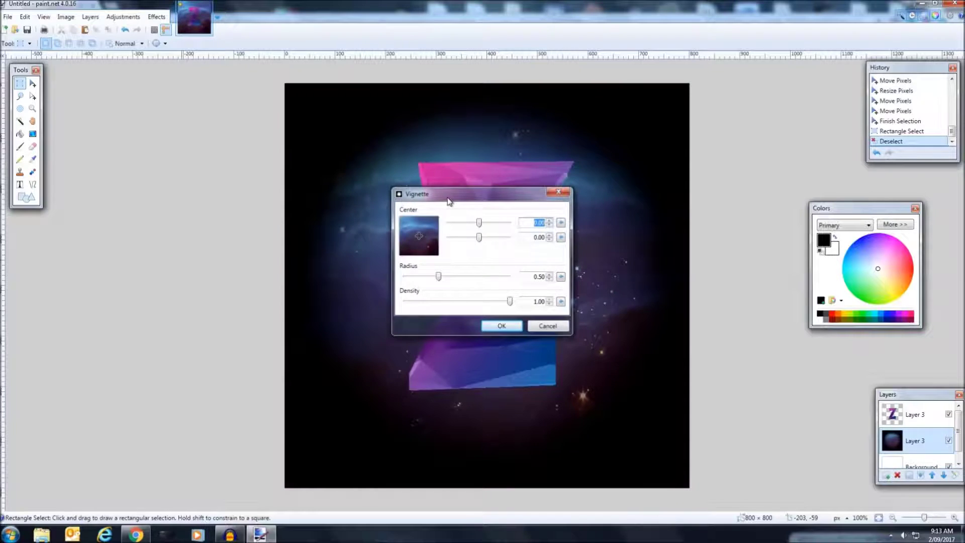
drag(465, 194, 719, 303)
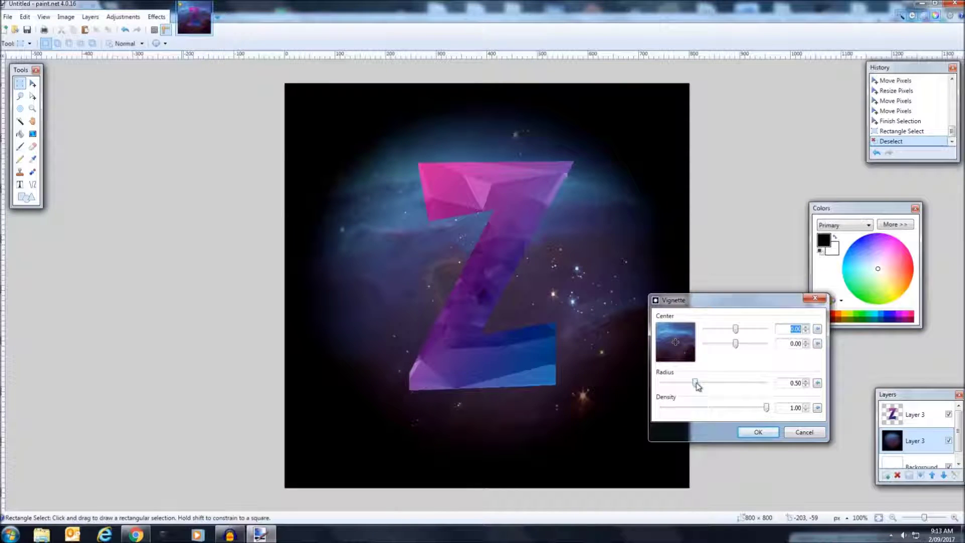
mouse_move(698, 386)
mouse_down()
mouse_move(764, 386)
mouse_move(625, 382)
mouse_move(722, 398)
mouse_move(742, 387)
mouse_move(788, 388)
mouse_move(641, 388)
mouse_move(710, 393)
mouse_up()
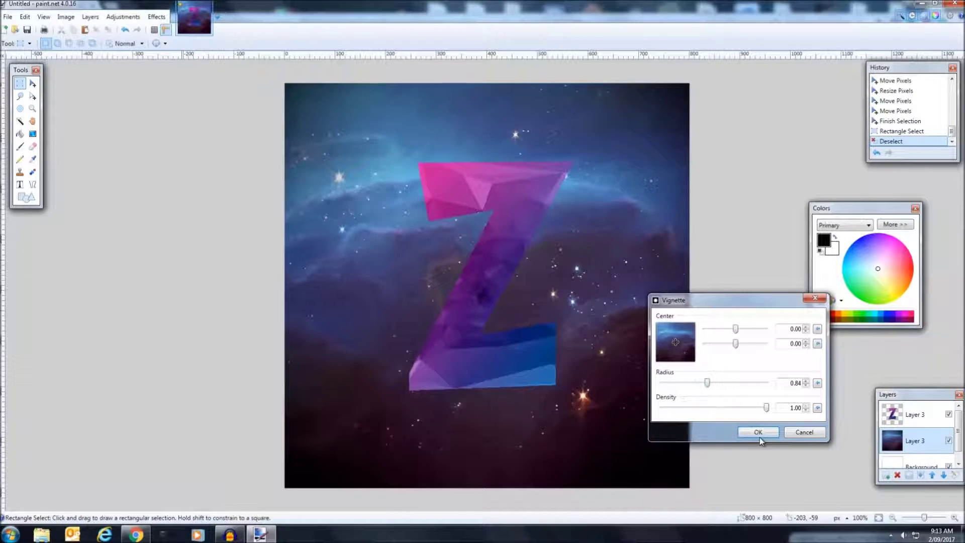
drag(767, 410, 834, 402)
drag(706, 382, 704, 383)
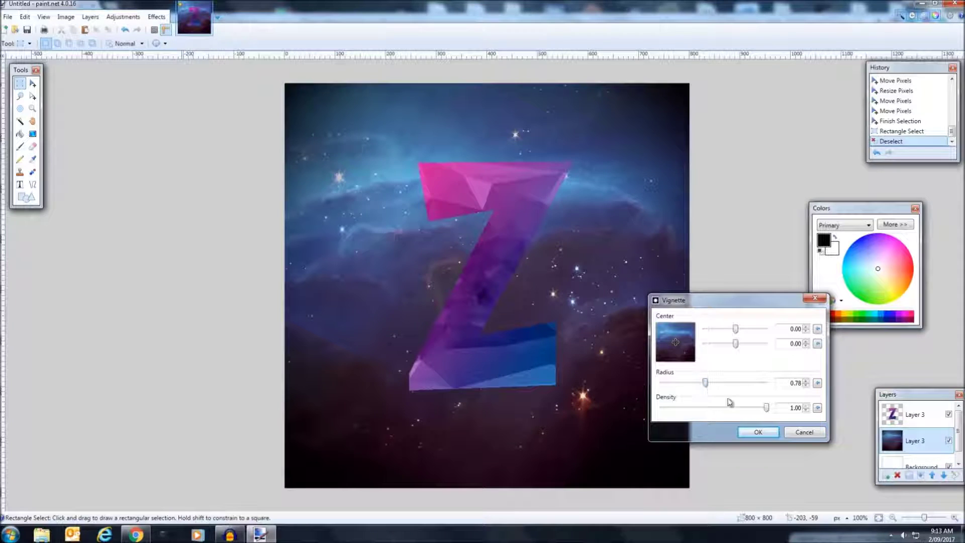
click(758, 432)
click(156, 17)
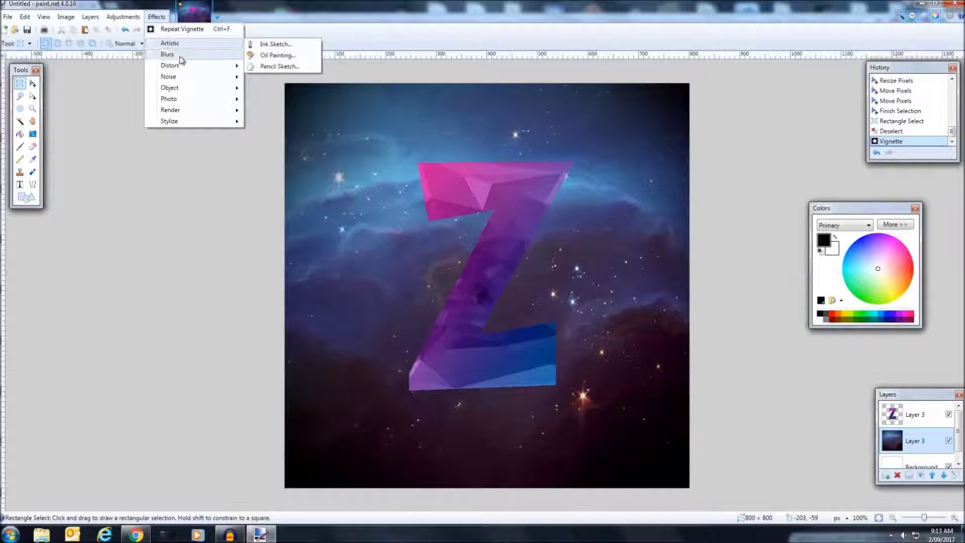
mouse_move(179, 56)
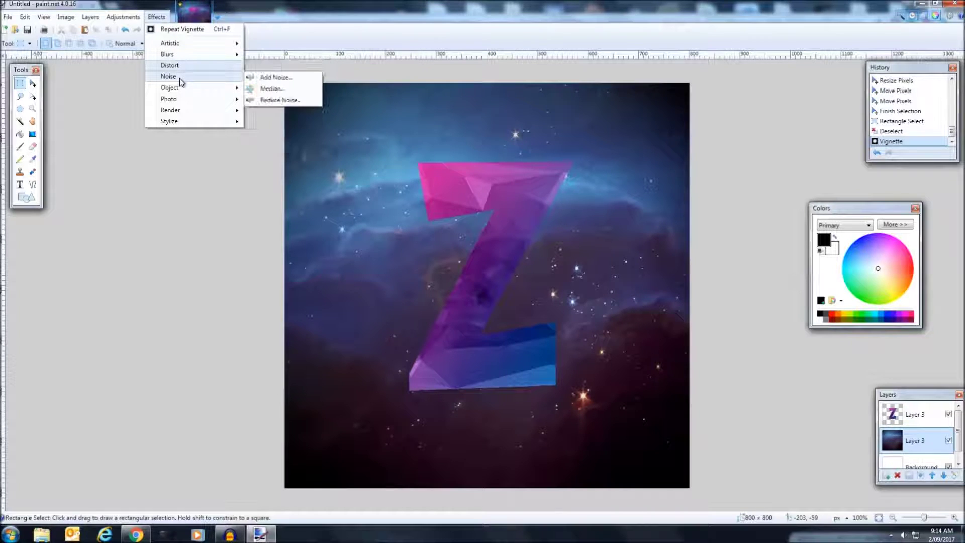
mouse_move(176, 89)
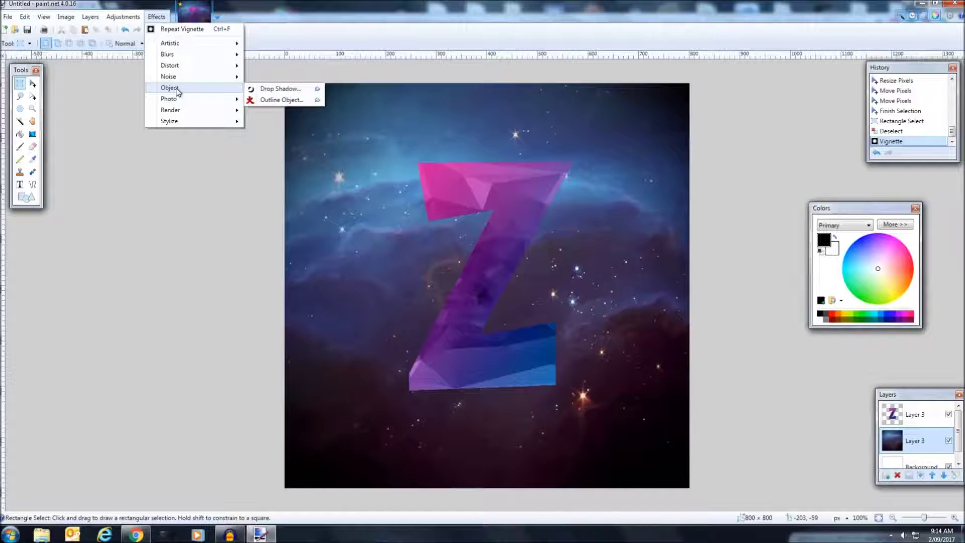
Slightly mute the nebula layer's colours with a Hue / Saturation adjustment.
click(122, 17)
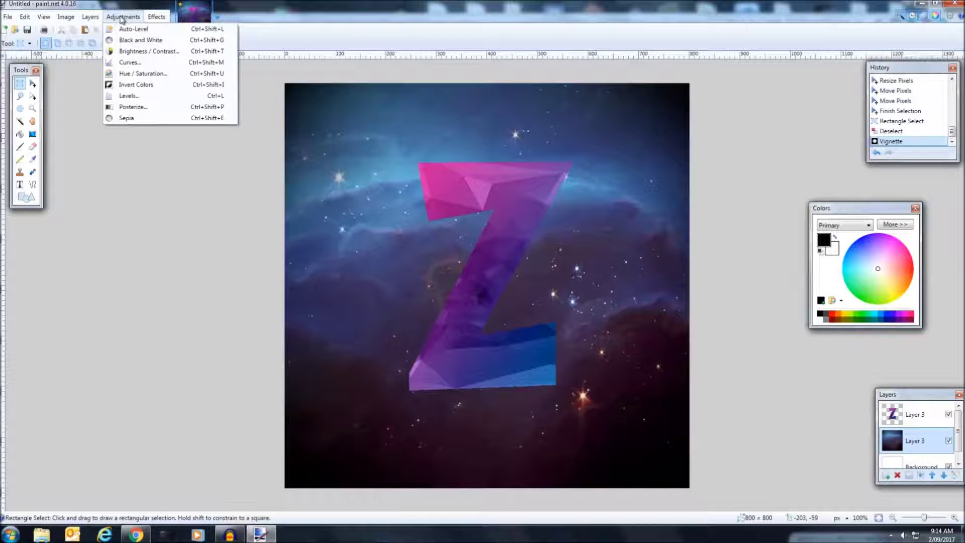
click(135, 73)
drag(477, 212, 702, 406)
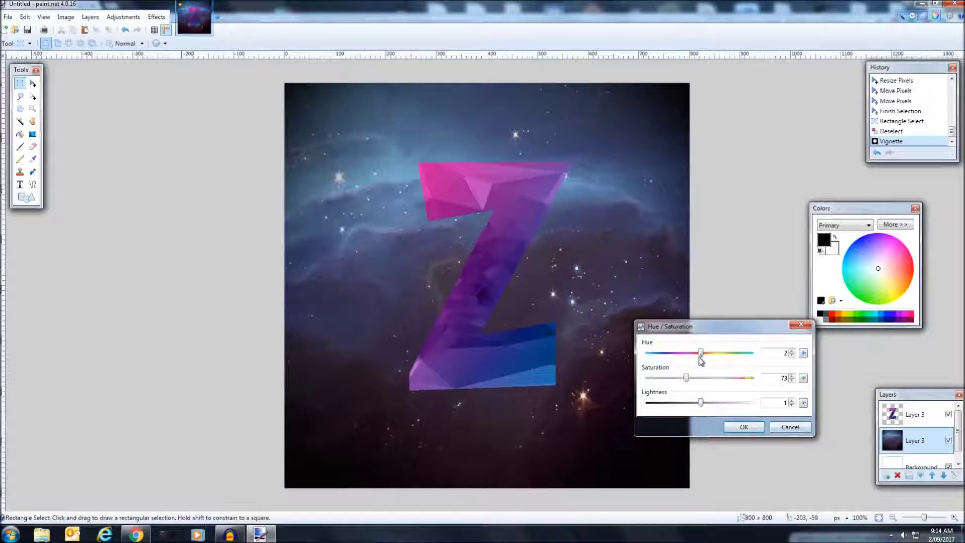
drag(700, 354, 696, 387)
click(744, 427)
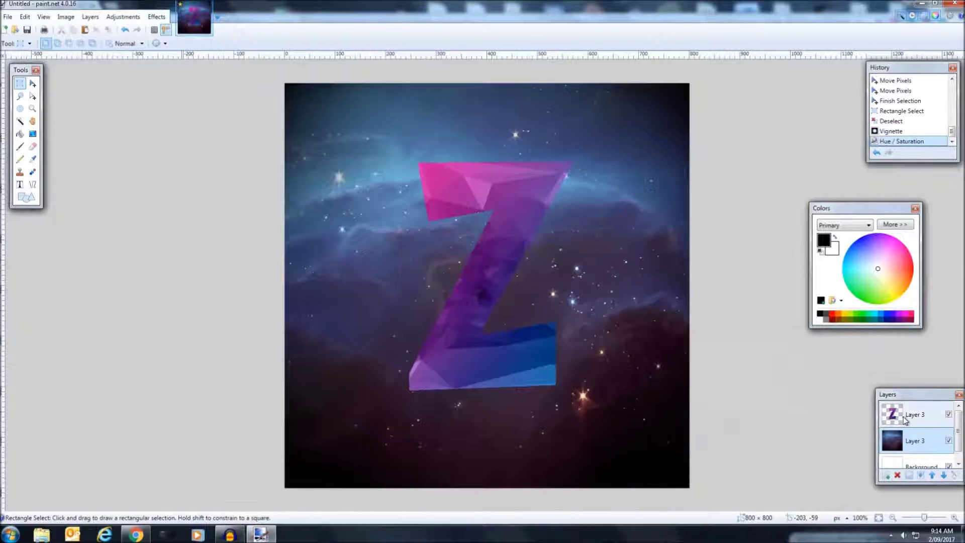
Try drawing a white straight line with brush width 2 on the Z layer and moving it towards the letter's lower arm.
drag(923, 517, 927, 522)
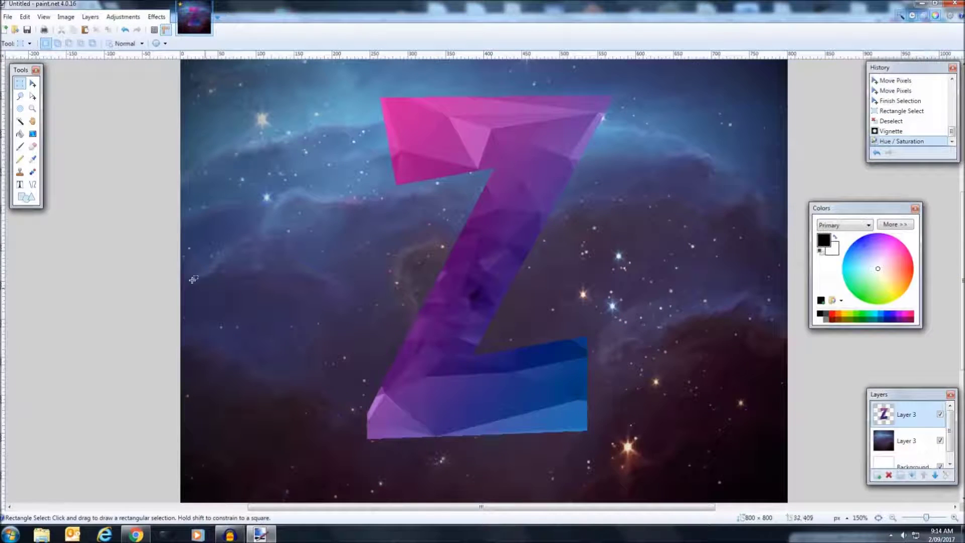
click(33, 185)
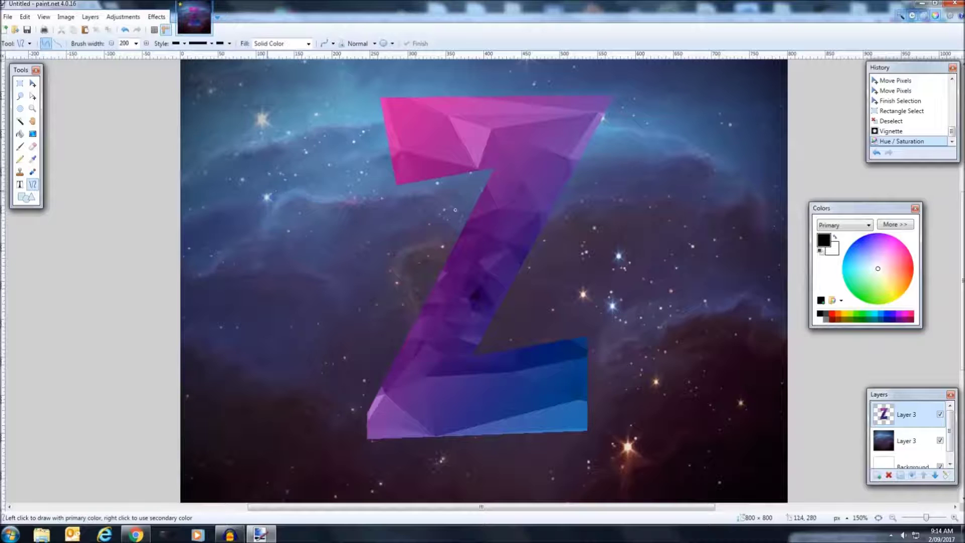
drag(267, 191, 454, 210)
click(136, 43)
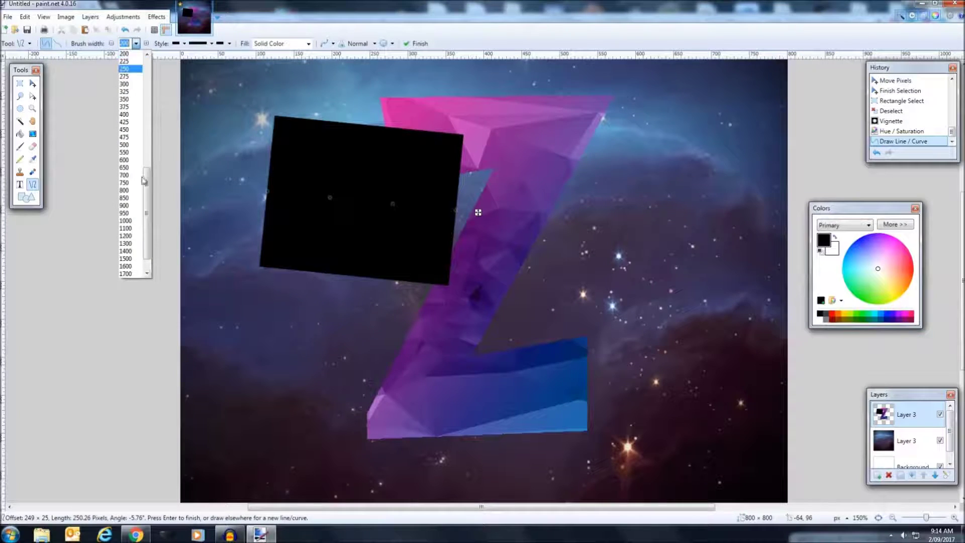
drag(144, 180, 147, 71)
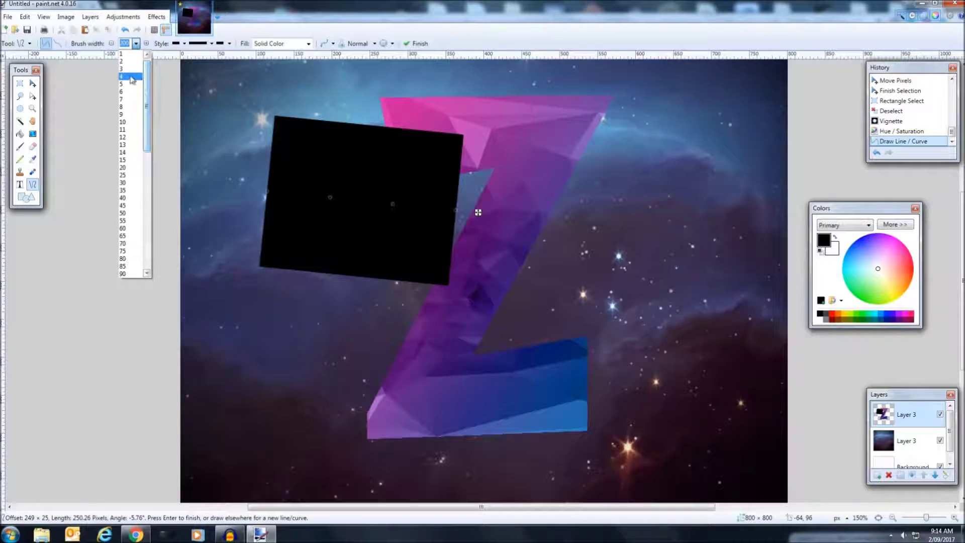
click(123, 61)
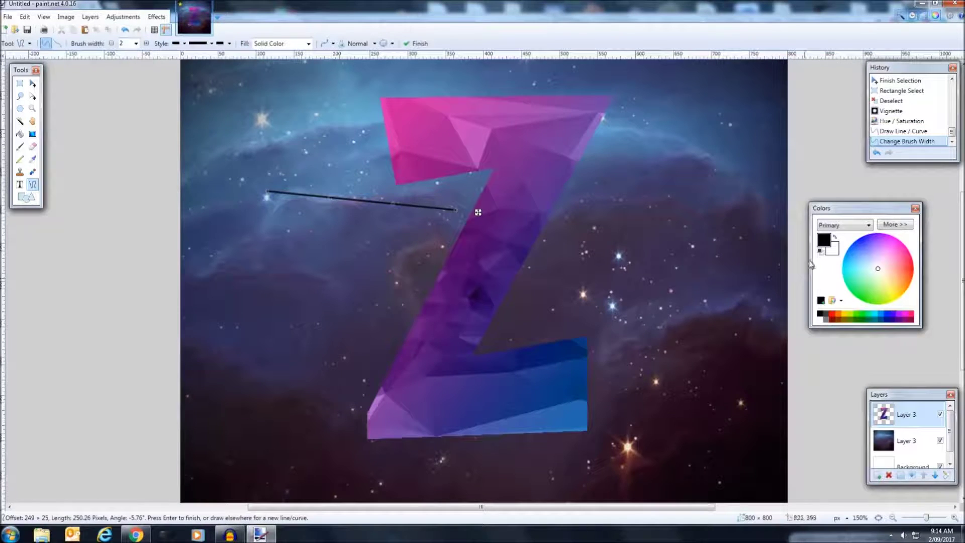
click(835, 239)
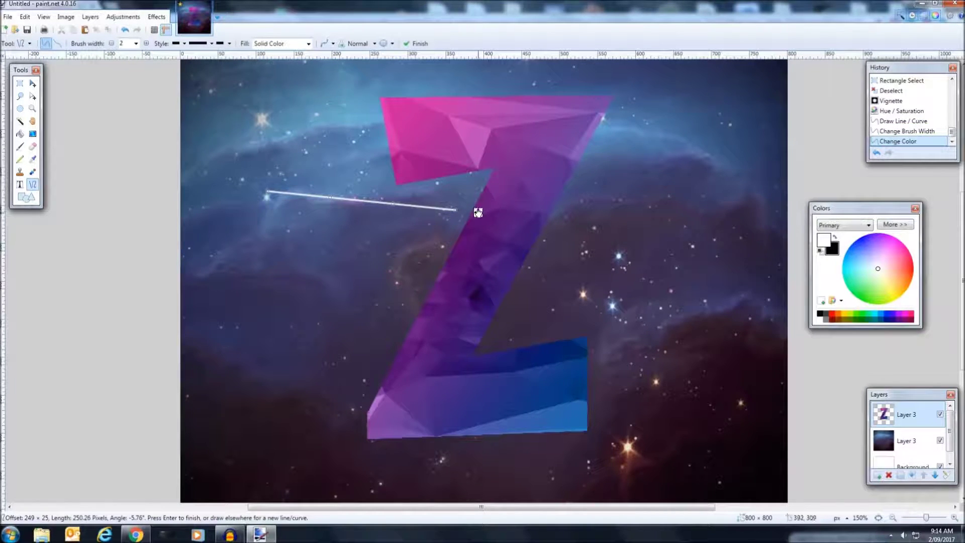
drag(478, 211, 608, 339)
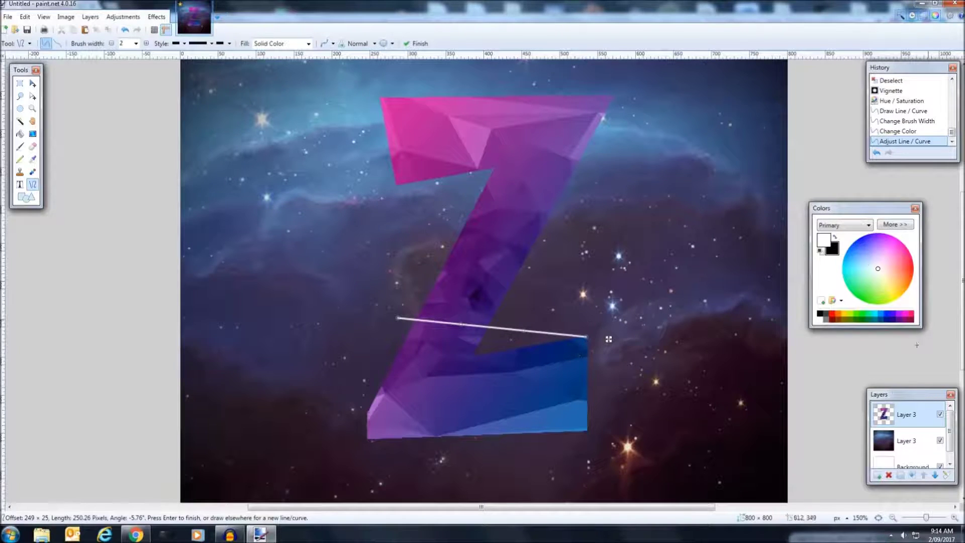
Undo the trial line together with its move, colour and brush width changes.
click(124, 31)
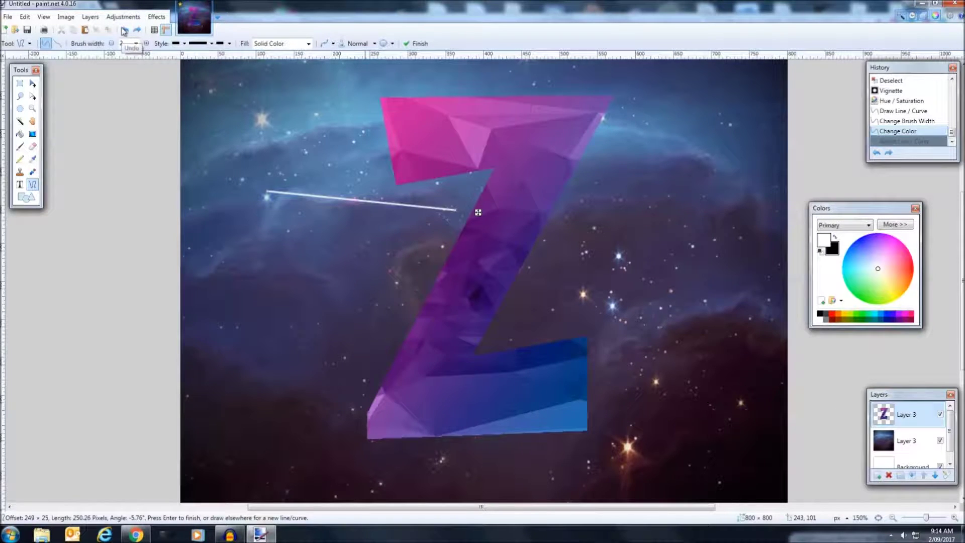
click(123, 30)
click(123, 30)
click(124, 30)
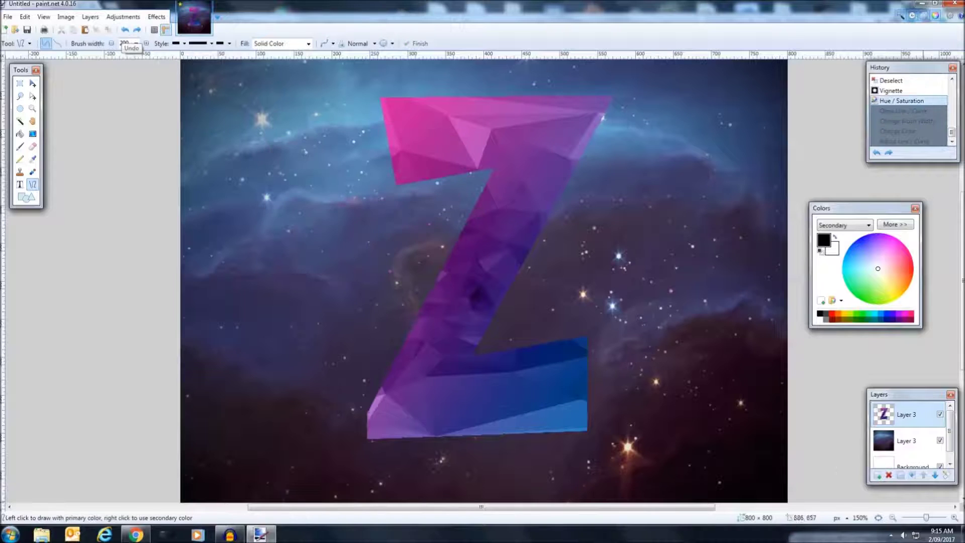
Add a new layer above the Z and set the Line / Curve tool to white with brush width 2.
click(877, 475)
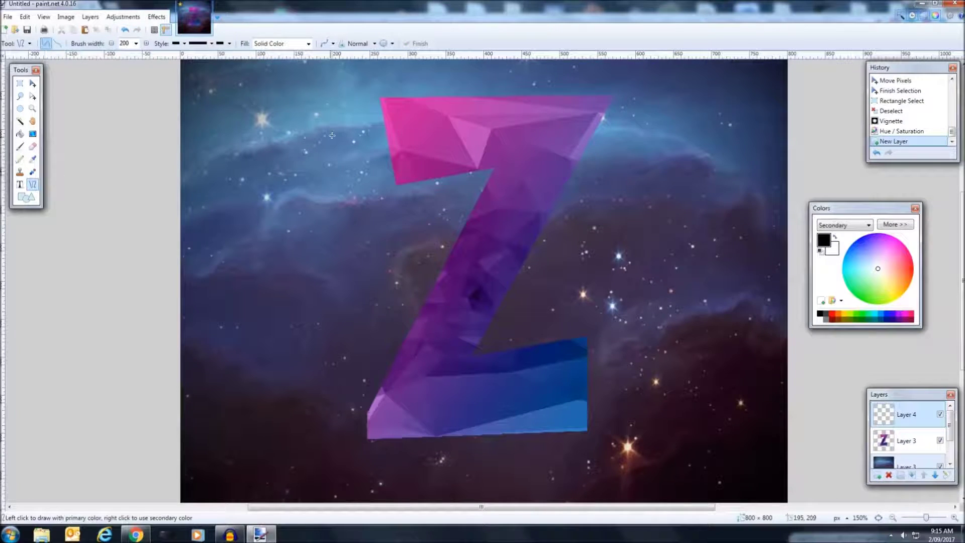
click(136, 44)
scroll(138, 89, up, 5)
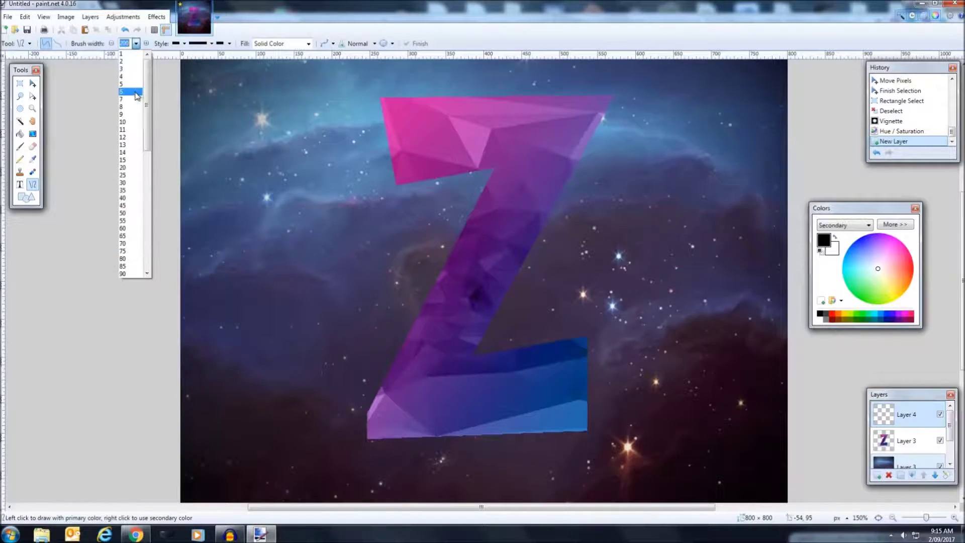
click(131, 62)
click(835, 237)
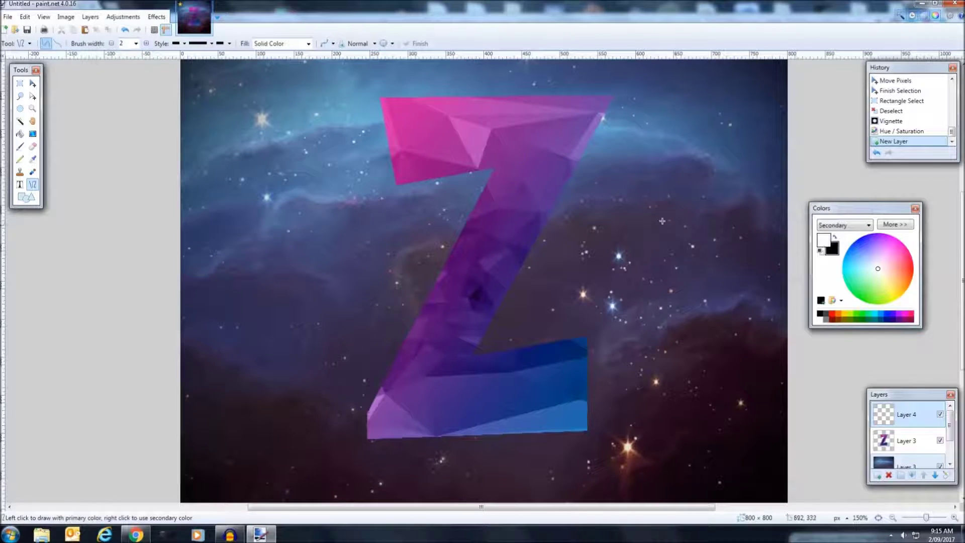
Trace the Z's edges with straight white lines from corner to corner on the new layer, redoing any misplaced line.
drag(927, 518, 935, 518)
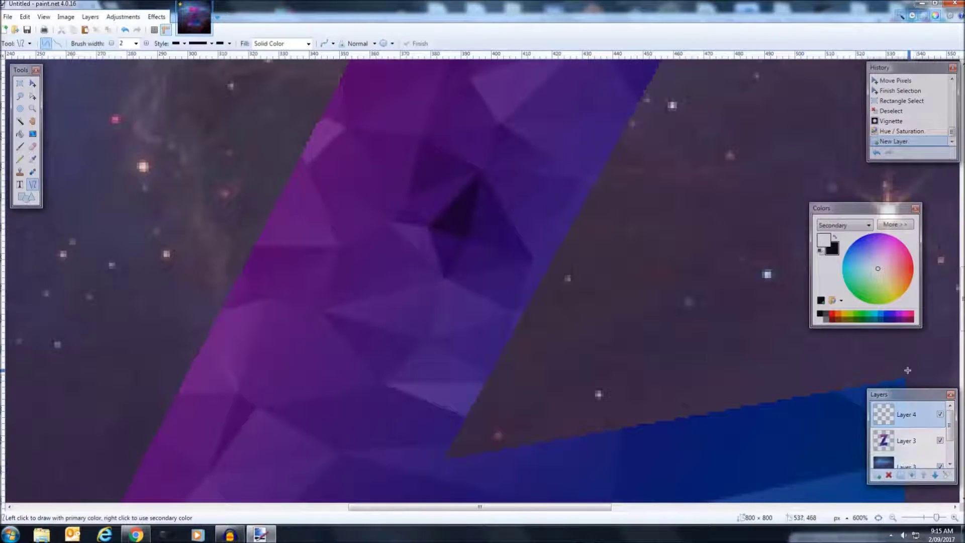
mouse_move(906, 376)
mouse_down()
mouse_move(440, 458)
mouse_move(521, 371)
mouse_move(689, 232)
mouse_move(868, 161)
mouse_move(722, 75)
mouse_move(618, 316)
mouse_move(620, 353)
mouse_up()
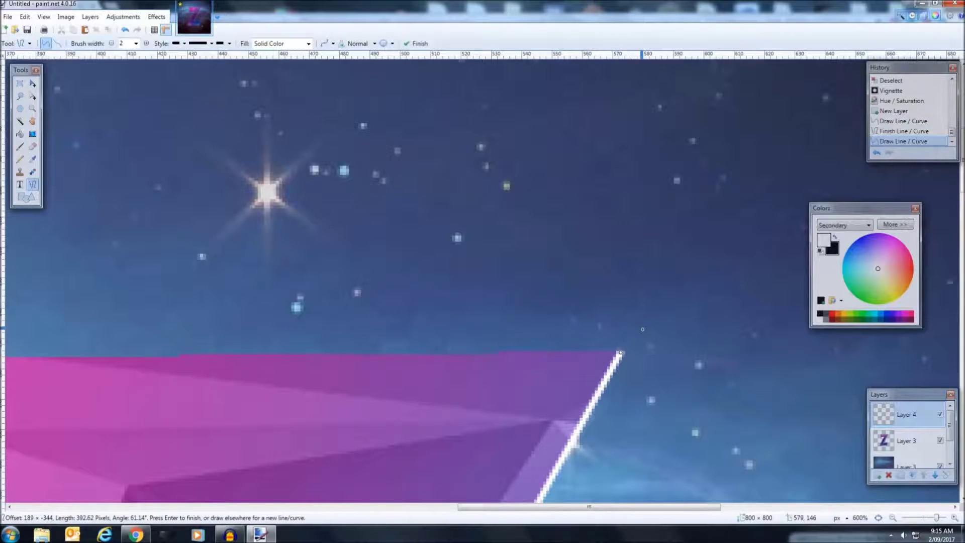
key(ctrl+z)
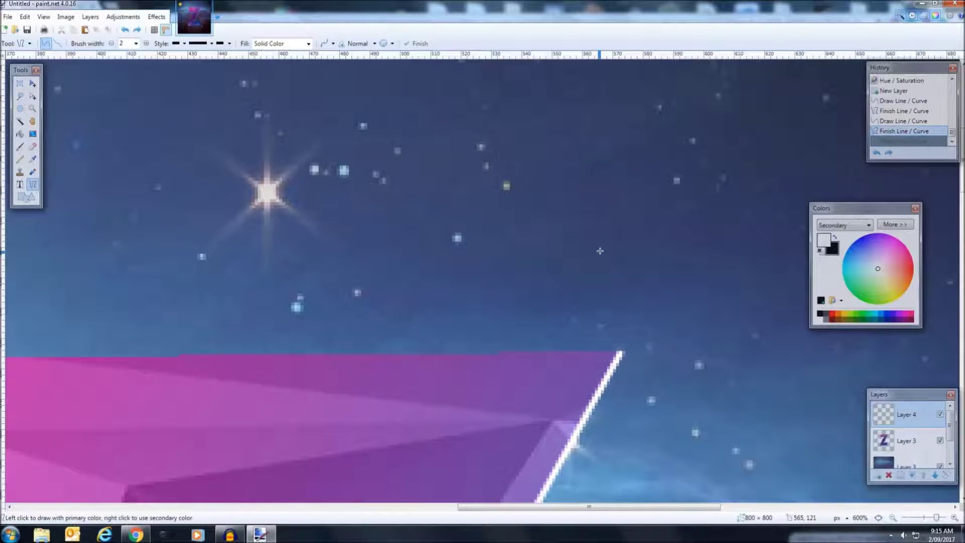
mouse_move(623, 353)
mouse_down()
mouse_move(22, 393)
mouse_move(312, 355)
mouse_move(303, 359)
mouse_move(352, 502)
mouse_move(375, 409)
mouse_move(764, 339)
mouse_up()
key(Return)
key(Return)
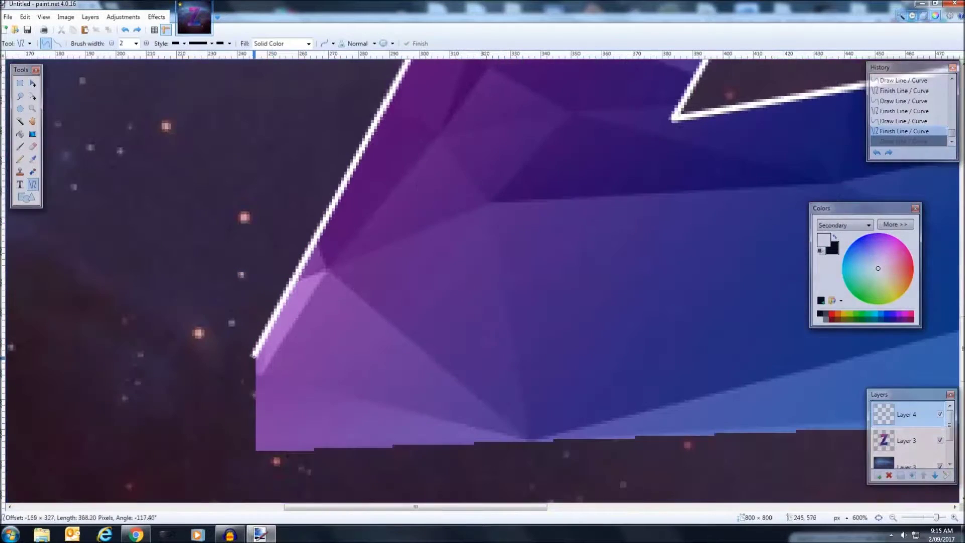
mouse_move(254, 356)
mouse_down()
mouse_move(254, 453)
mouse_move(405, 437)
mouse_up()
key(Return)
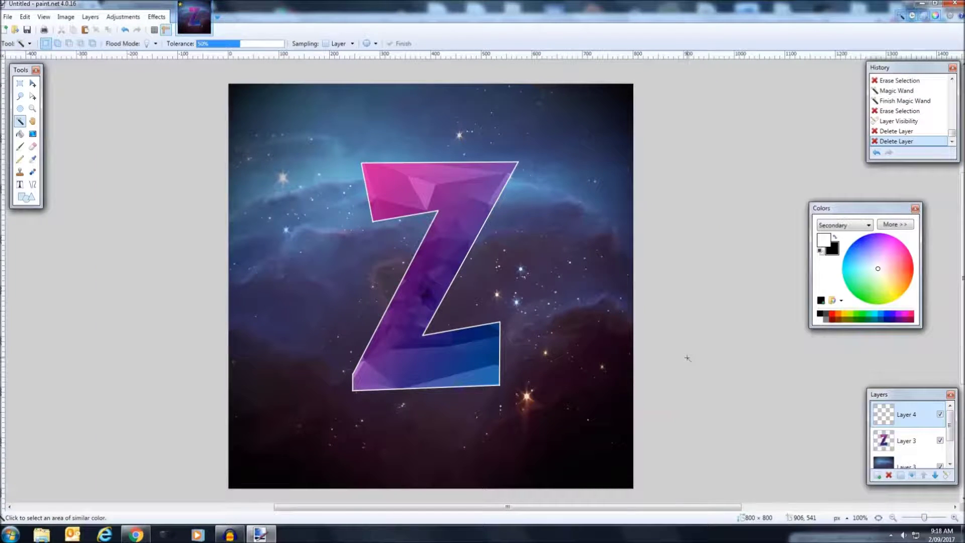
Switch to the browser and copy the cracked grunge texture image from the open "grunge" image search result.
click(147, 535)
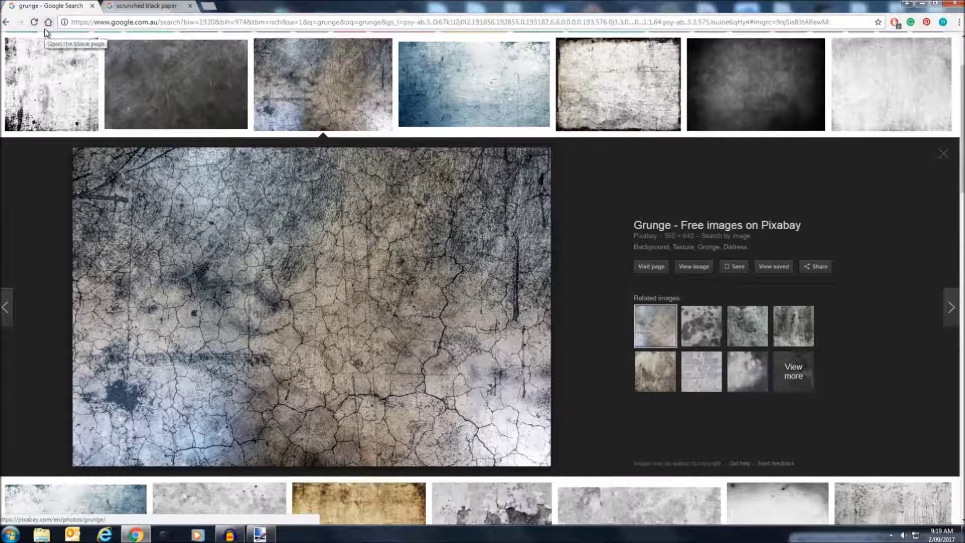
right_click(294, 346)
click(304, 442)
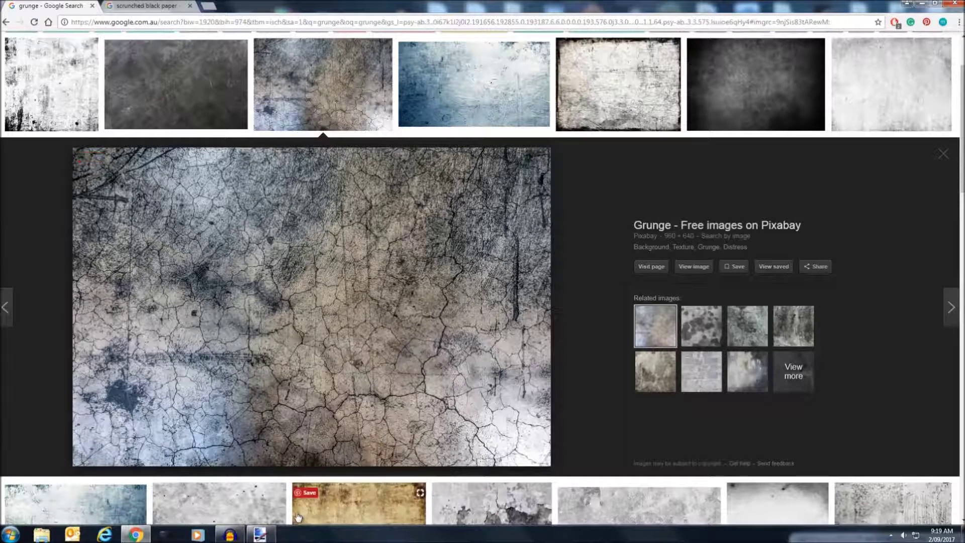
Switch to paint.net, add a new layer on top and paste the grunge texture into it, keeping the canvas size.
click(260, 535)
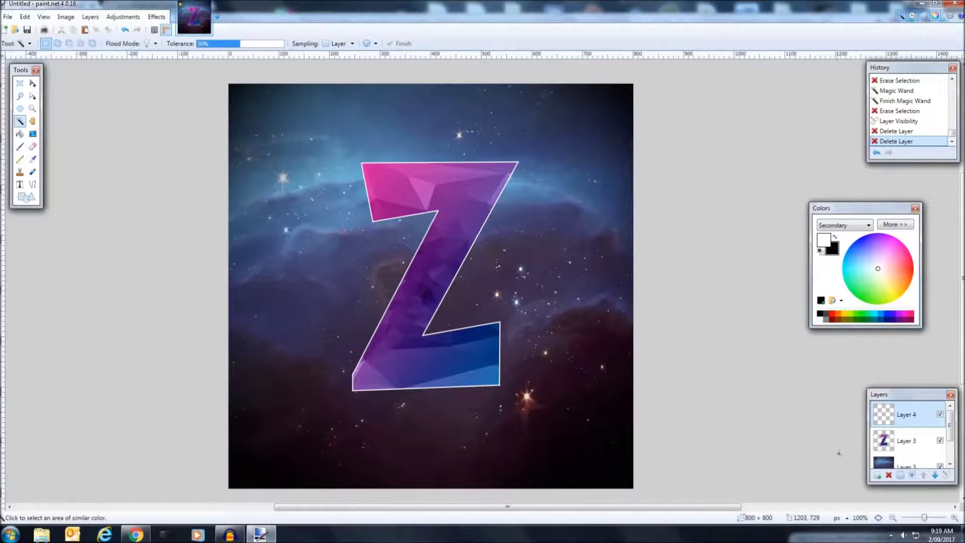
click(878, 475)
click(25, 16)
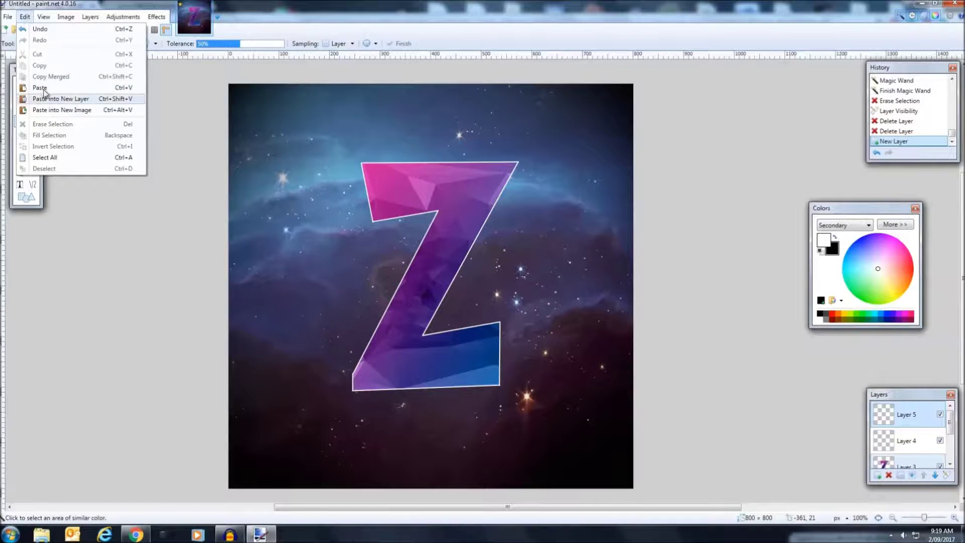
click(44, 89)
click(396, 334)
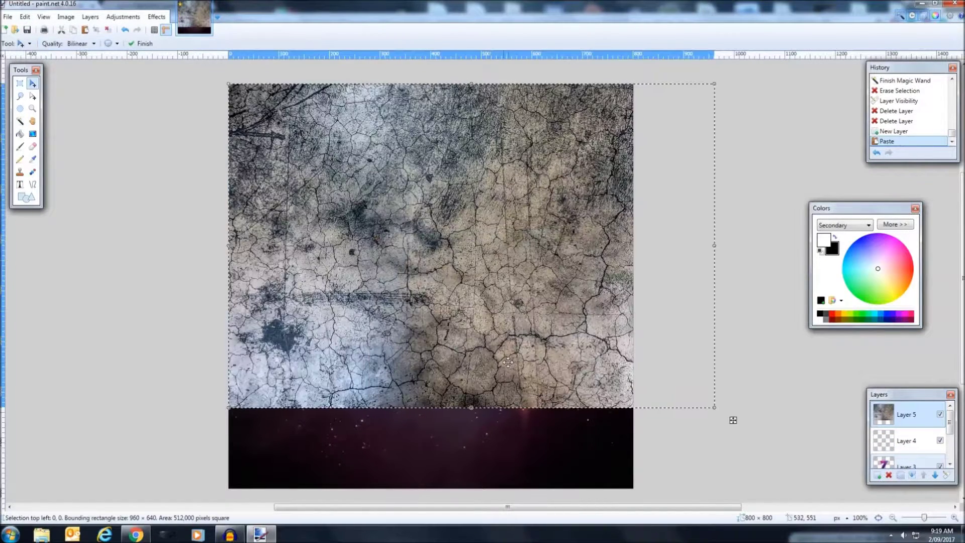
Enlarge the pasted grunge texture to cover the whole canvas, finish the transform and draw a rectangular selection of about 276 × 257 pixels.
drag(713, 410, 895, 490)
click(19, 83)
drag(390, 239, 527, 388)
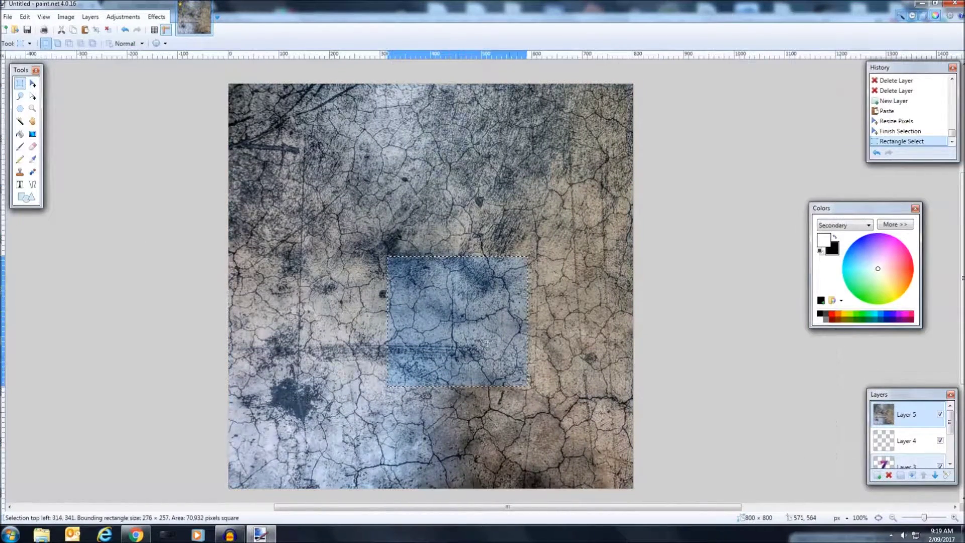
Clear the rectangular selection and lower the grunge texture layer's opacity to 24.
key(ctrl+d)
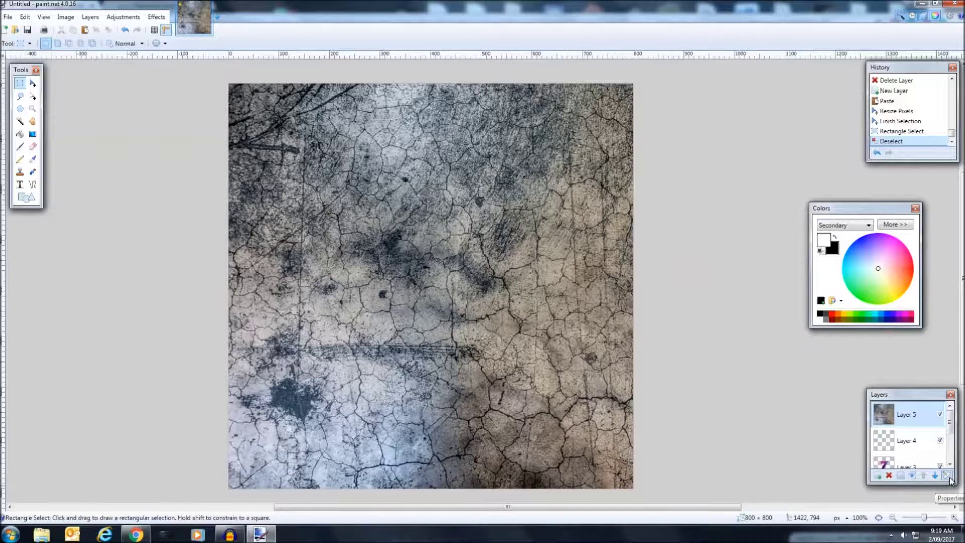
click(948, 476)
drag(546, 286, 496, 289)
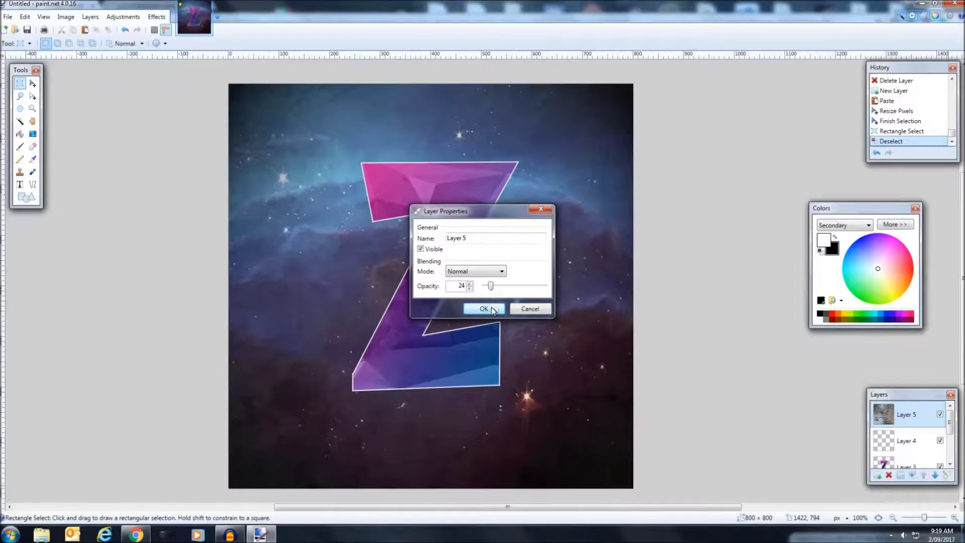
click(491, 308)
Select the entire Z shape with the Magic Wand on the polygon-textured letter layer, including its darker middle area.
scroll(937, 467, down, 2)
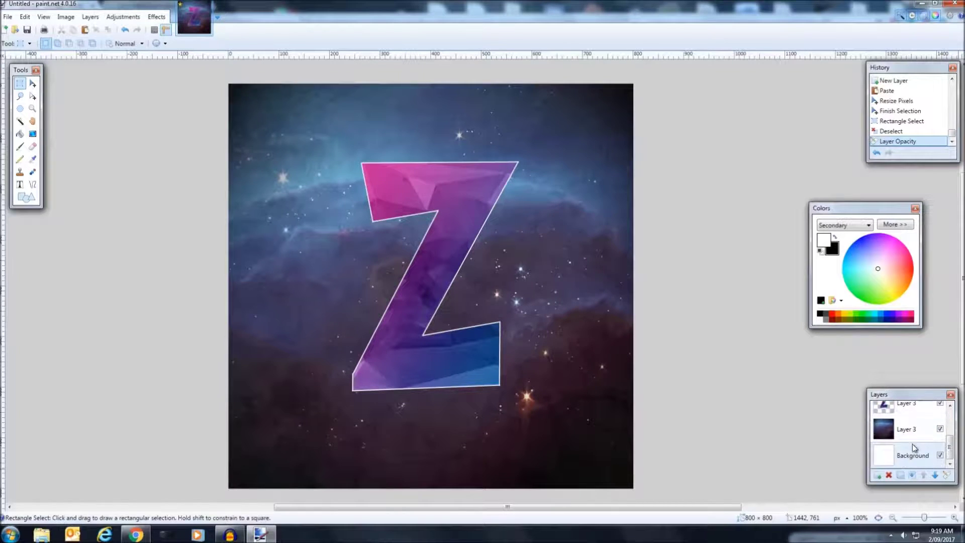
click(915, 413)
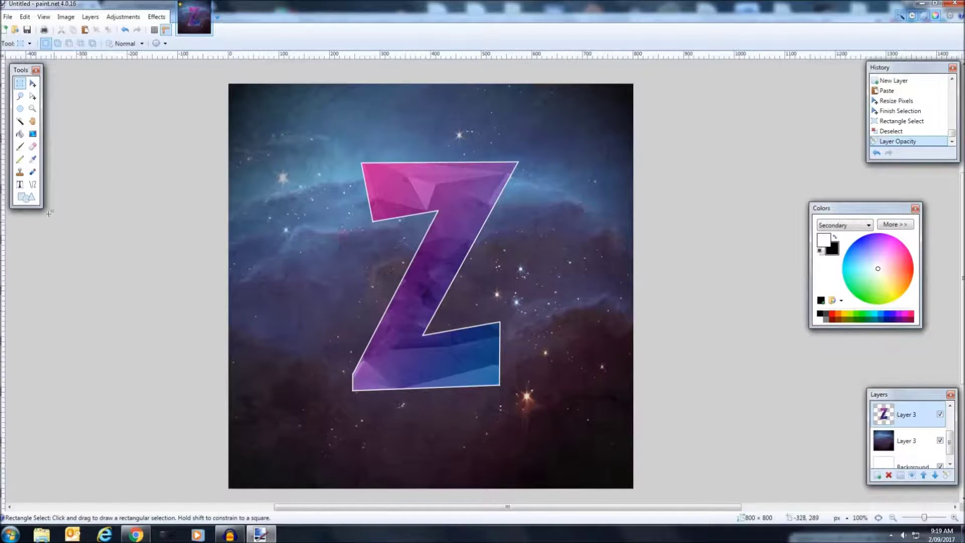
click(20, 121)
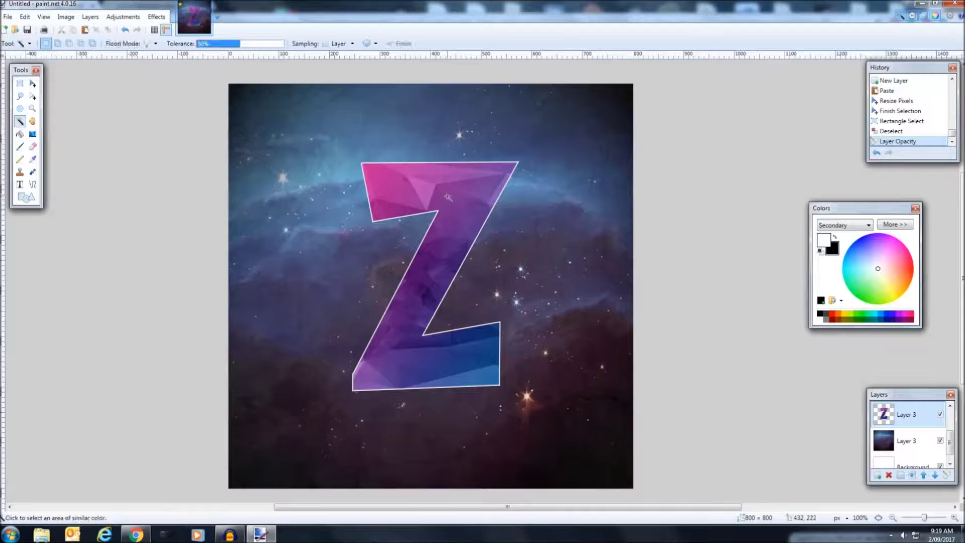
click(391, 179)
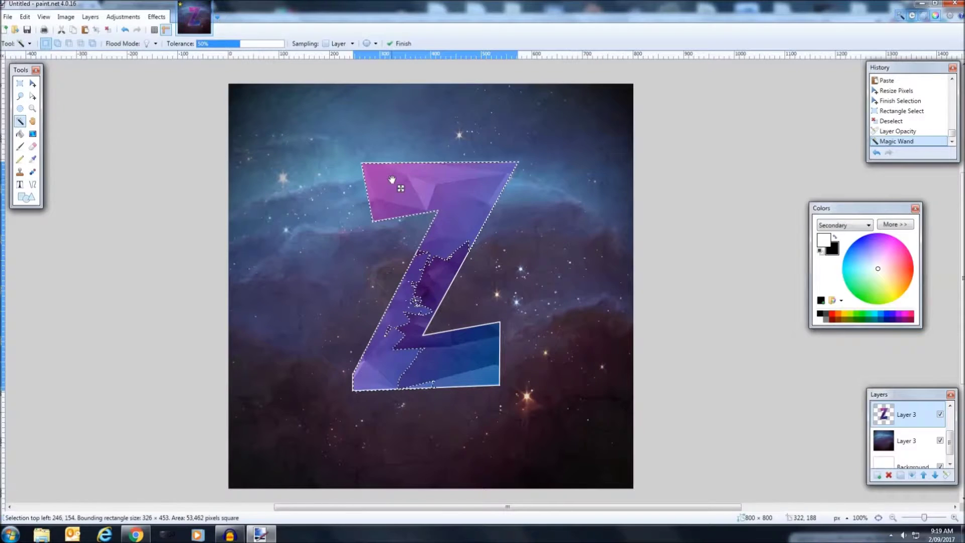
click(440, 286)
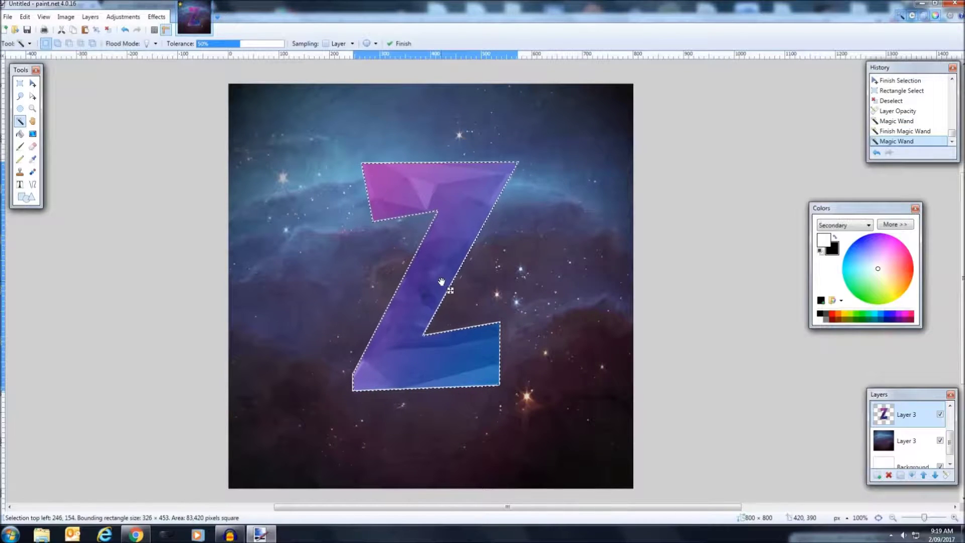
Erase the Z-shaped selection from the grunge texture on Layer 5 so the overlay covers only the background.
scroll(911, 429, up, 3)
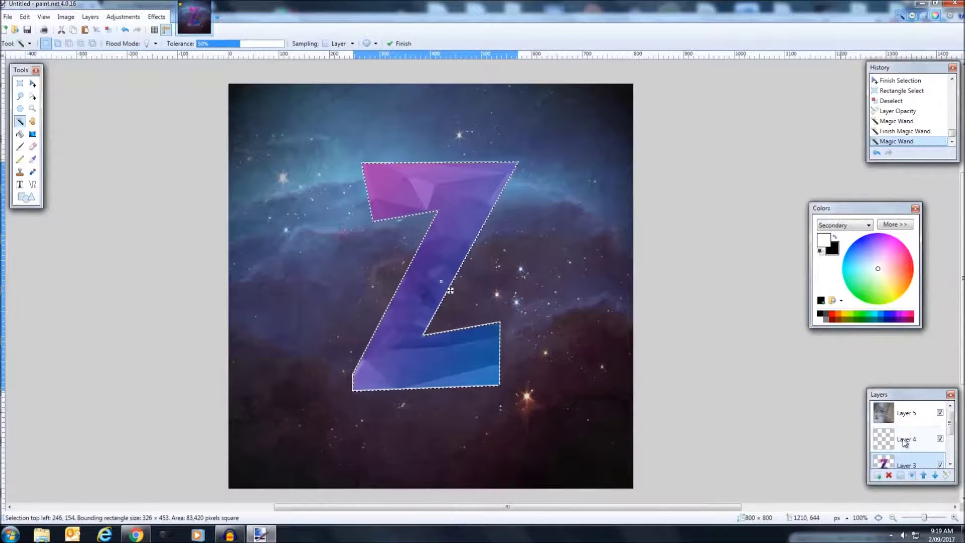
click(905, 415)
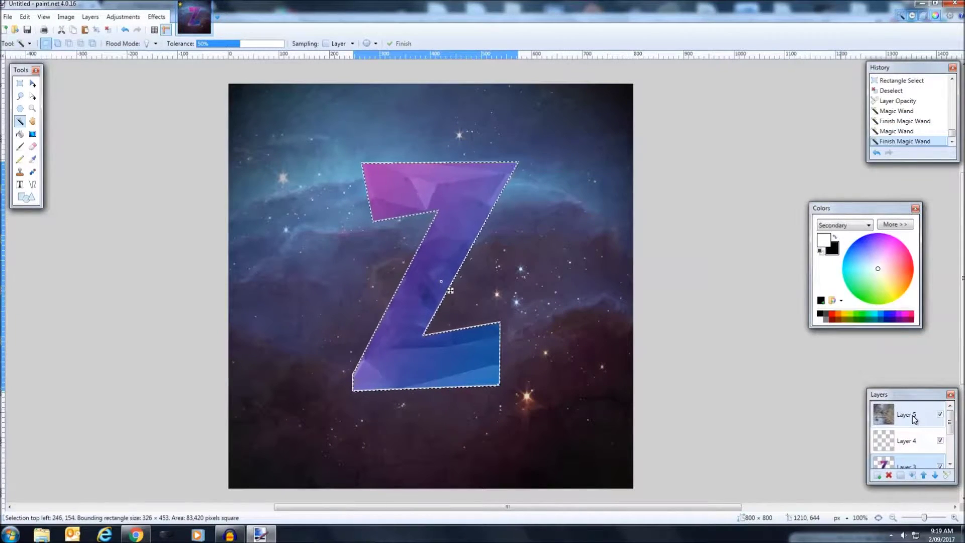
key(Delete)
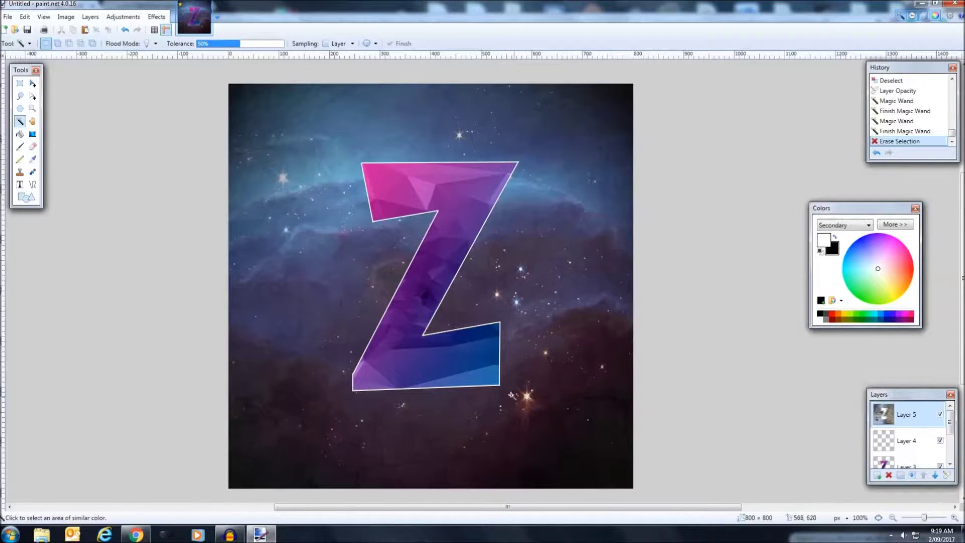
click(19, 83)
drag(325, 186, 543, 352)
drag(473, 312, 478, 314)
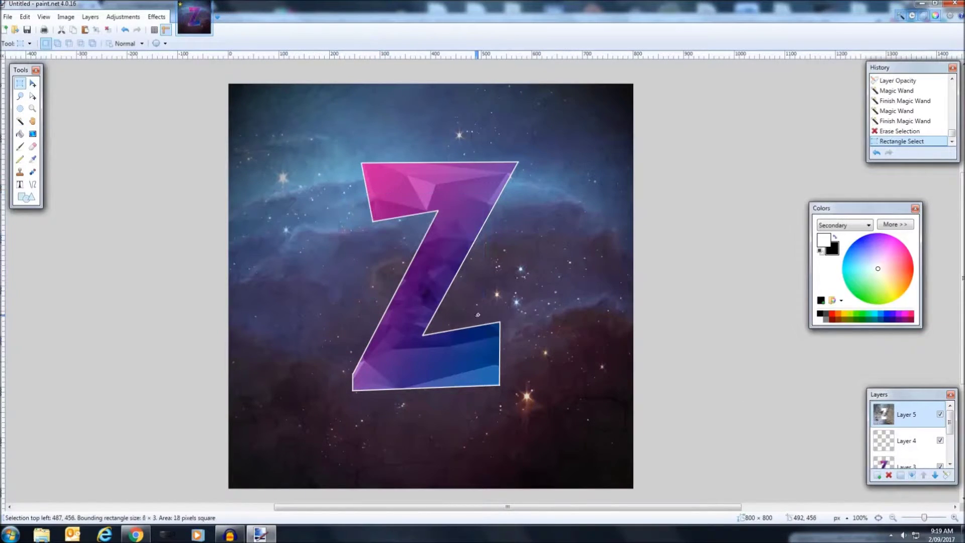
drag(477, 265, 607, 347)
click(613, 343)
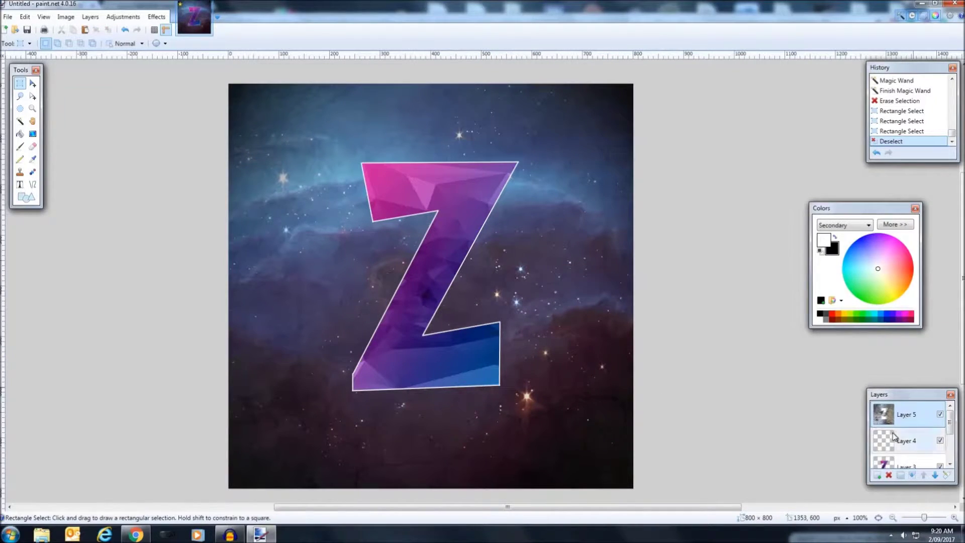
Apply a black Drop Shadow to the Z letter layer with Offset X 7, Offset Y 9 and the original image kept.
scroll(904, 439, down, 2)
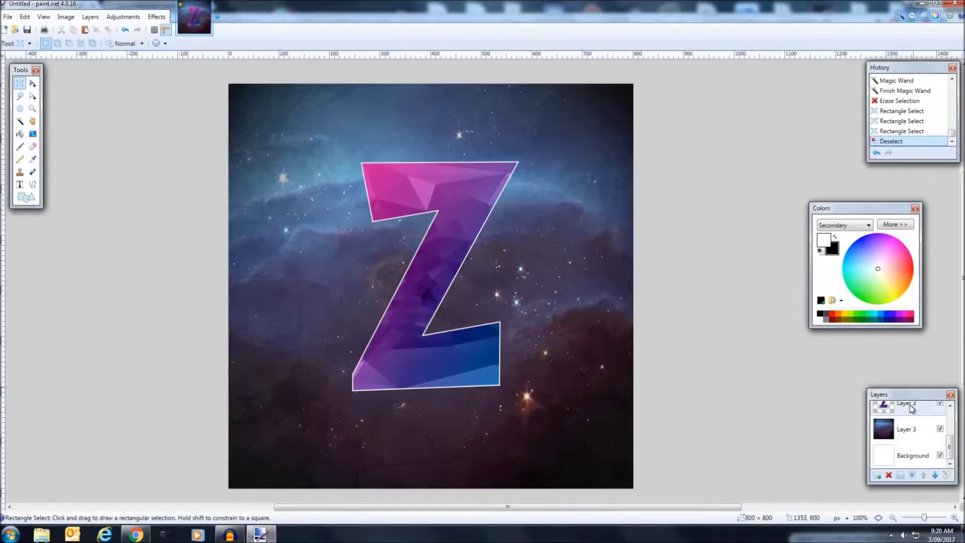
click(911, 407)
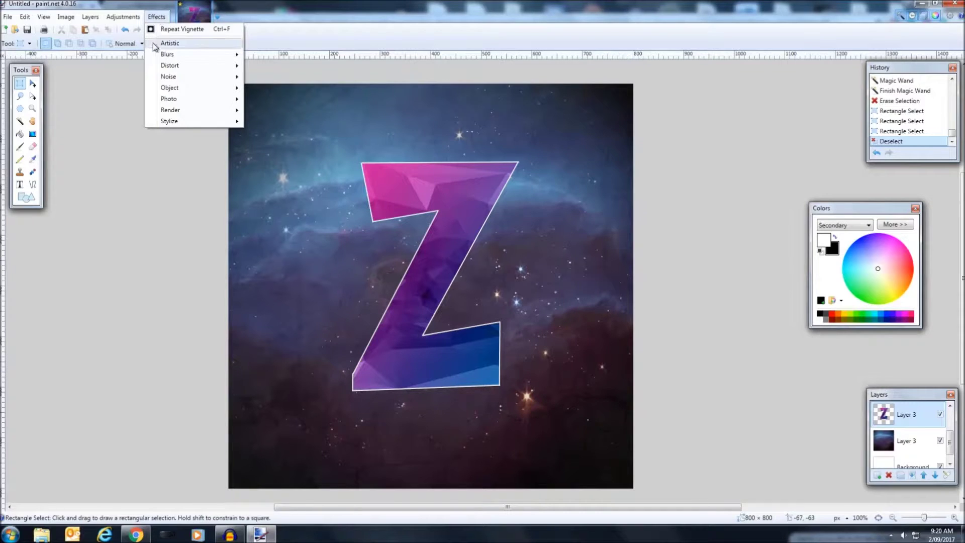
mouse_move(183, 87)
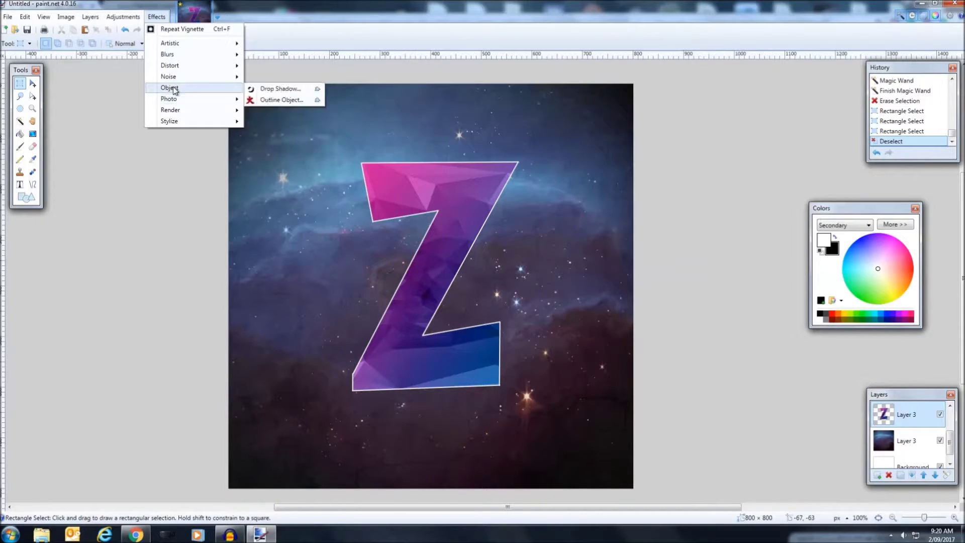
click(281, 89)
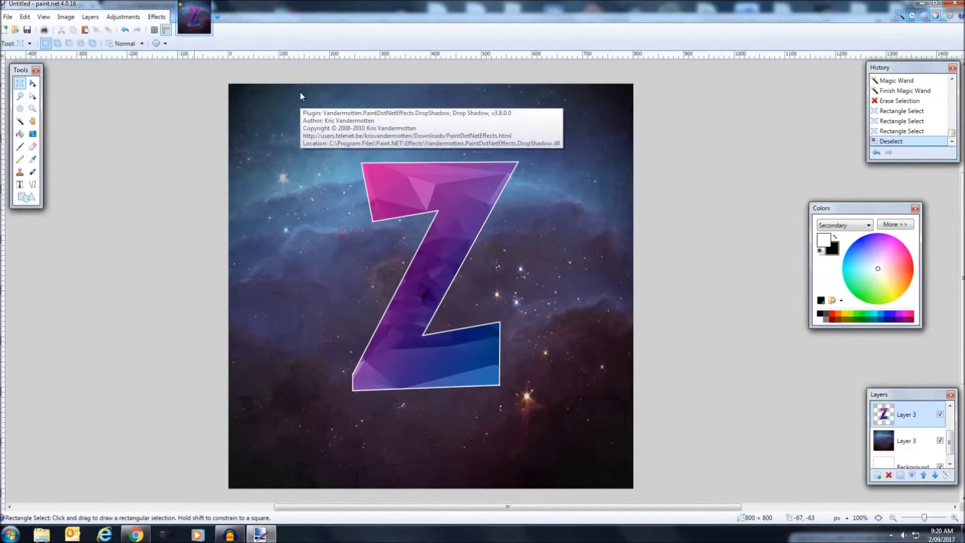
drag(497, 151, 710, 234)
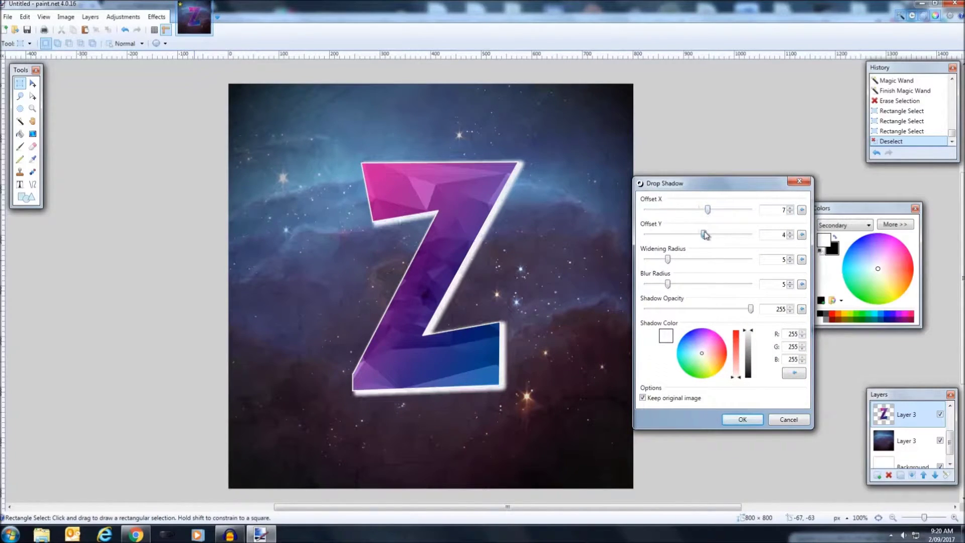
drag(753, 330, 753, 374)
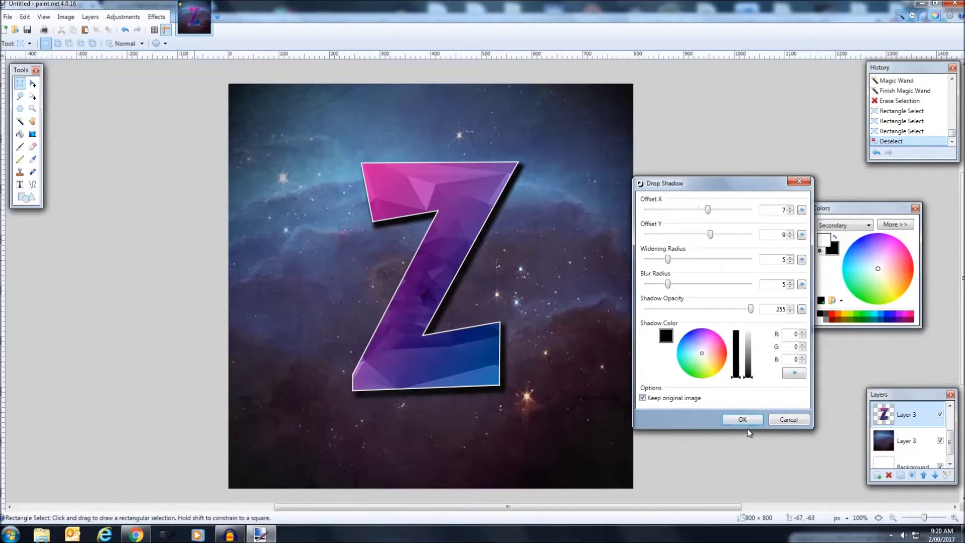
click(743, 419)
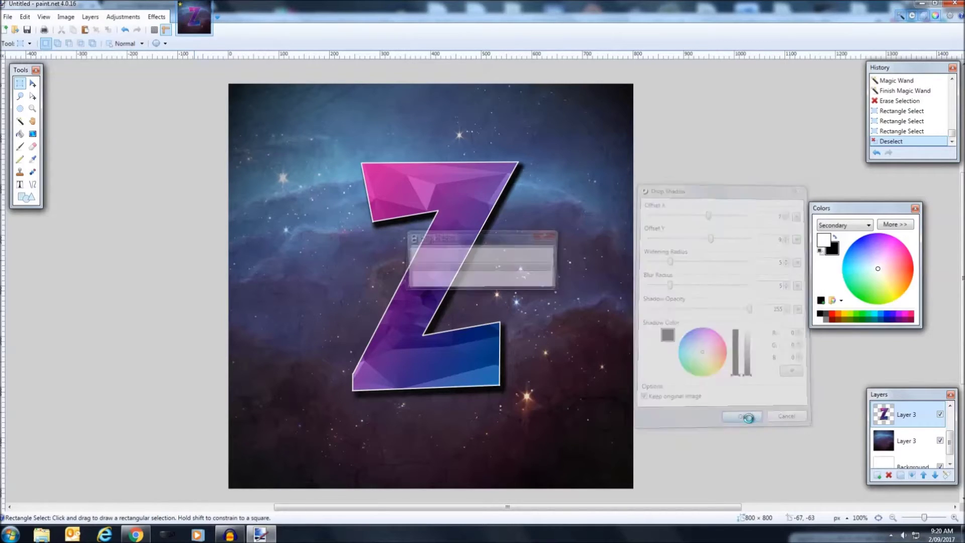